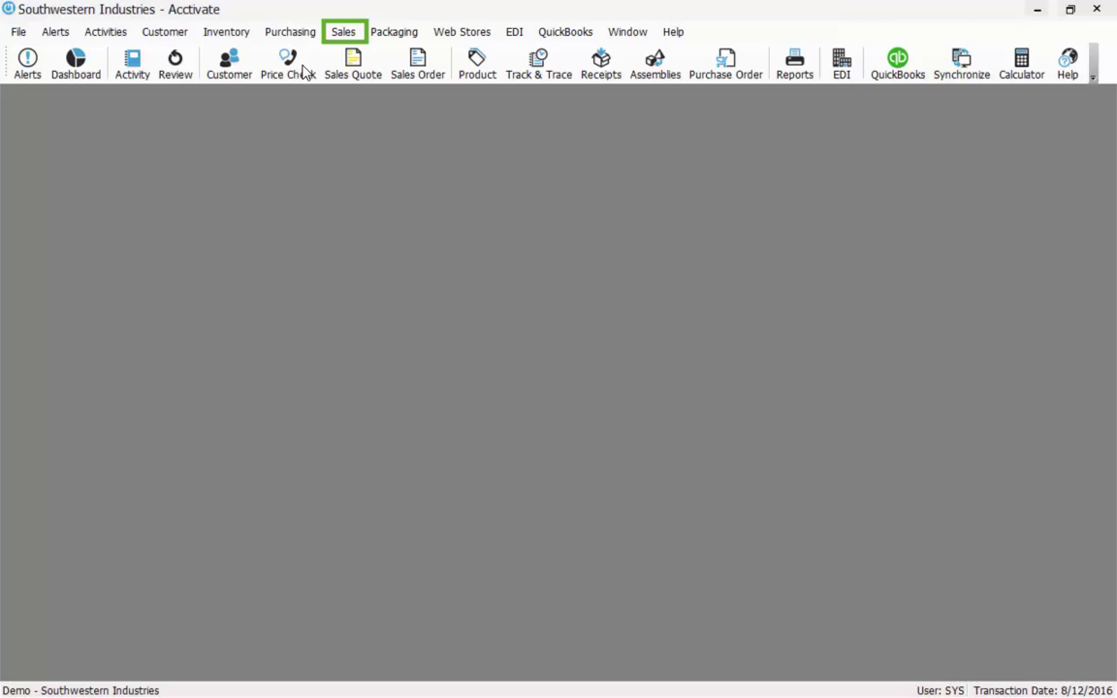
Step: Create a new sales order and choose Apex Properties as its customer
{"action": "left_click", "coordinate": [355, 36]}
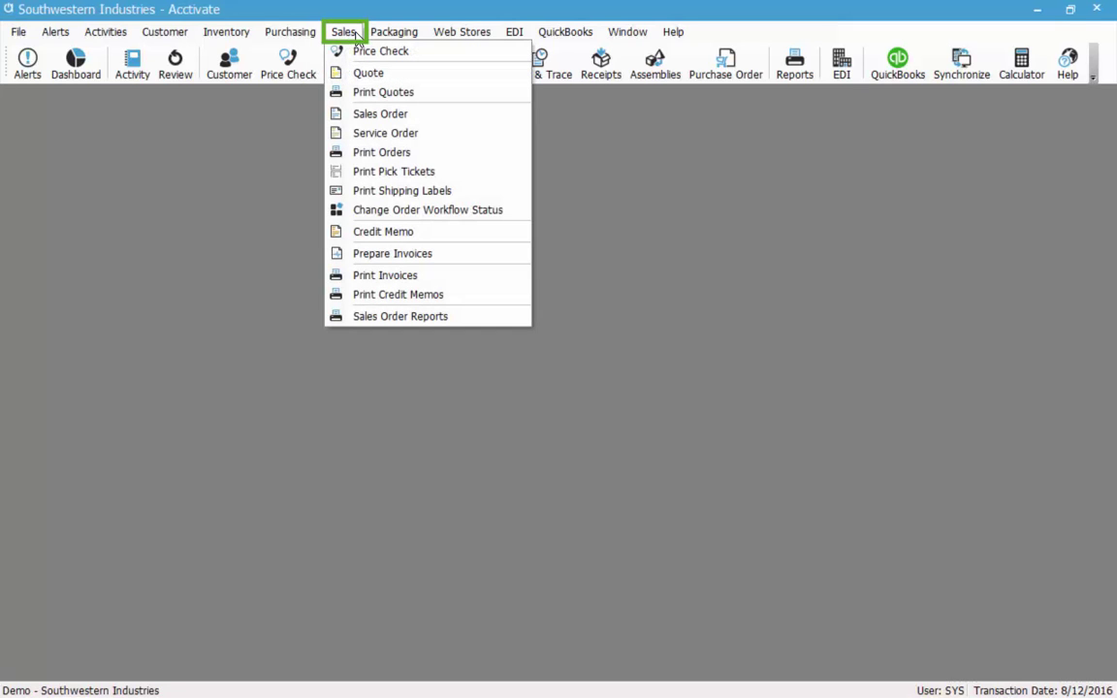
{"action": "left_click", "coordinate": [366, 113]}
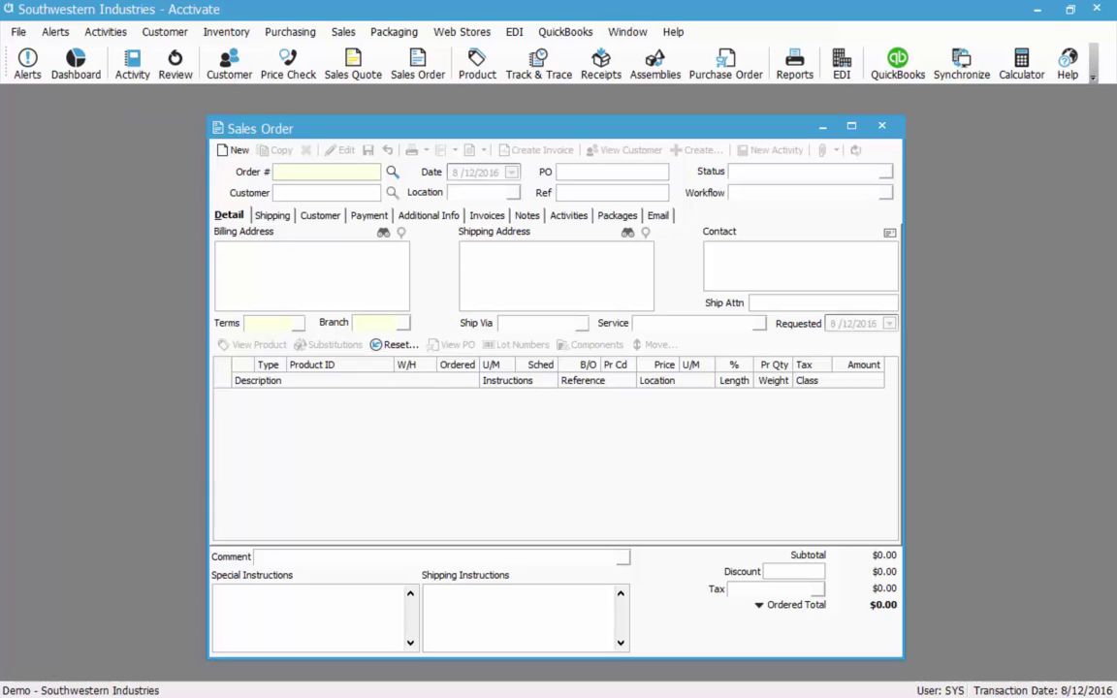
{"action": "left_click", "coordinate": [232, 151]}
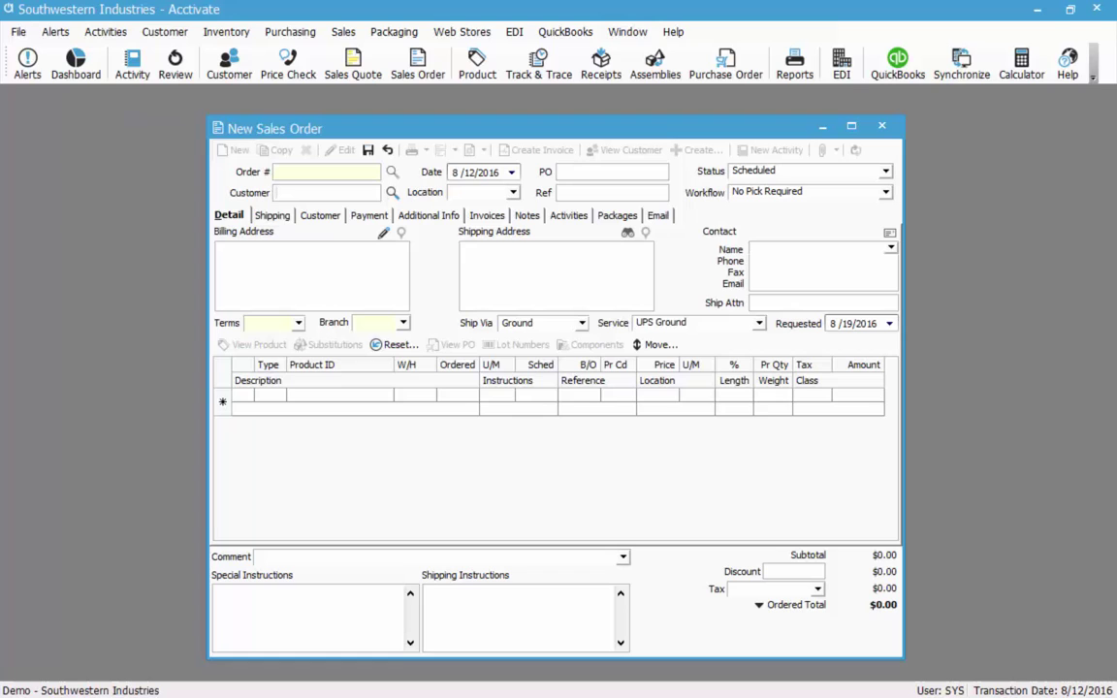
{"action": "left_click", "coordinate": [392, 192]}
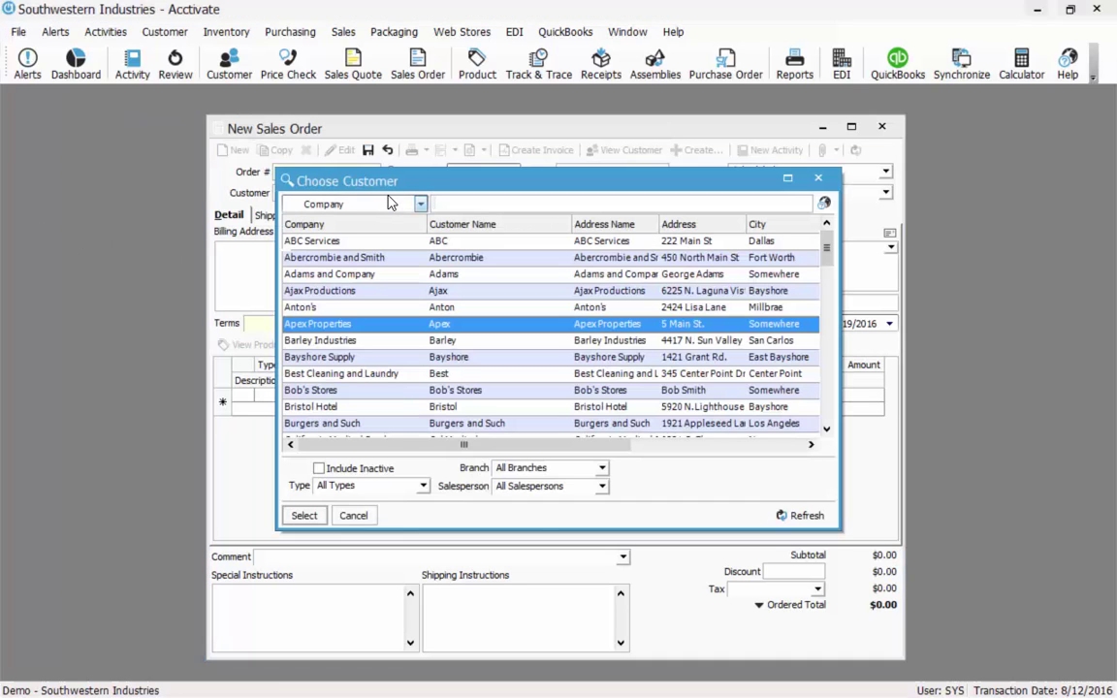
{"action": "left_click", "coordinate": [302, 516]}
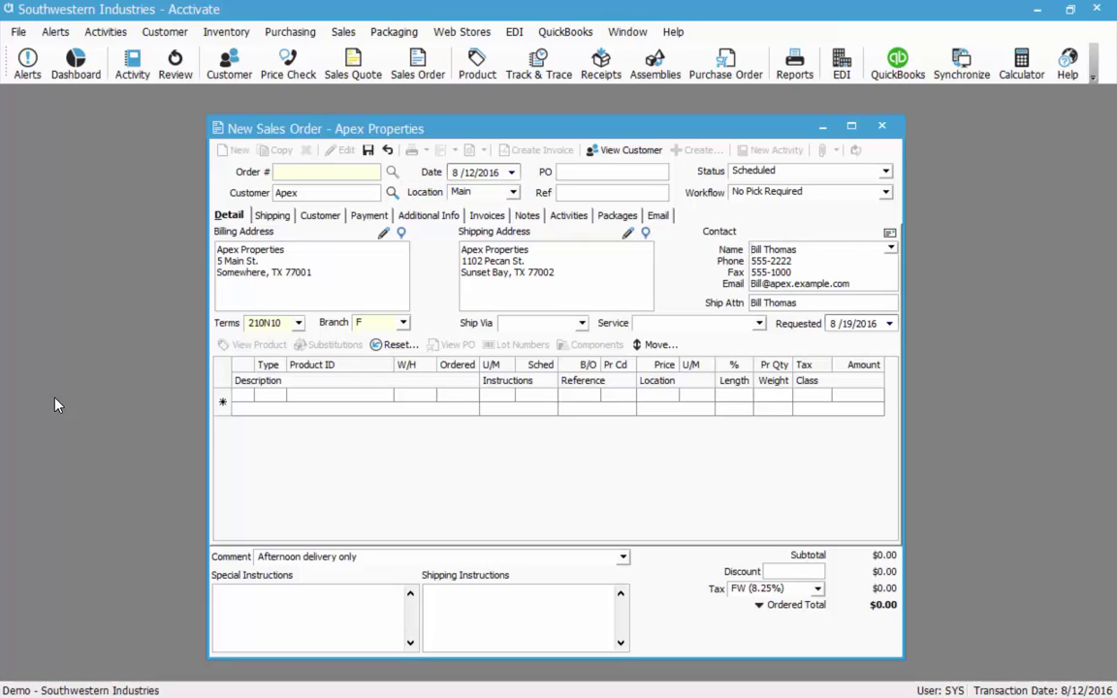
Step: Set the order's shipping location to Davis and enter the customer's PO number
{"action": "left_click", "coordinate": [511, 192]}
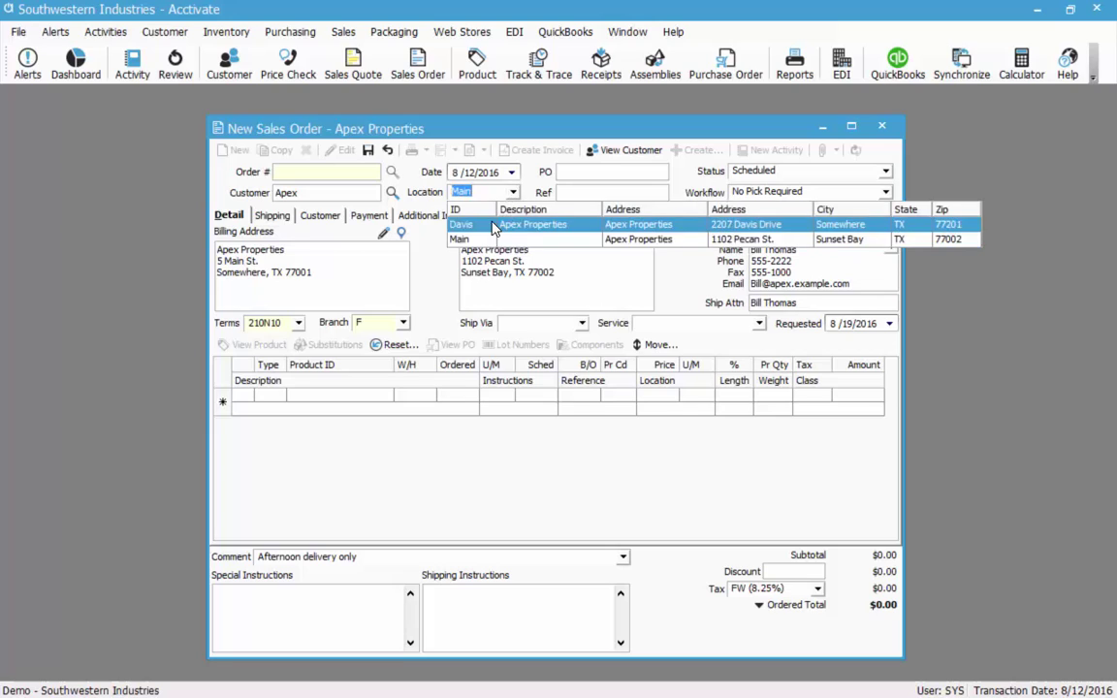
{"action": "left_click", "coordinate": [493, 226]}
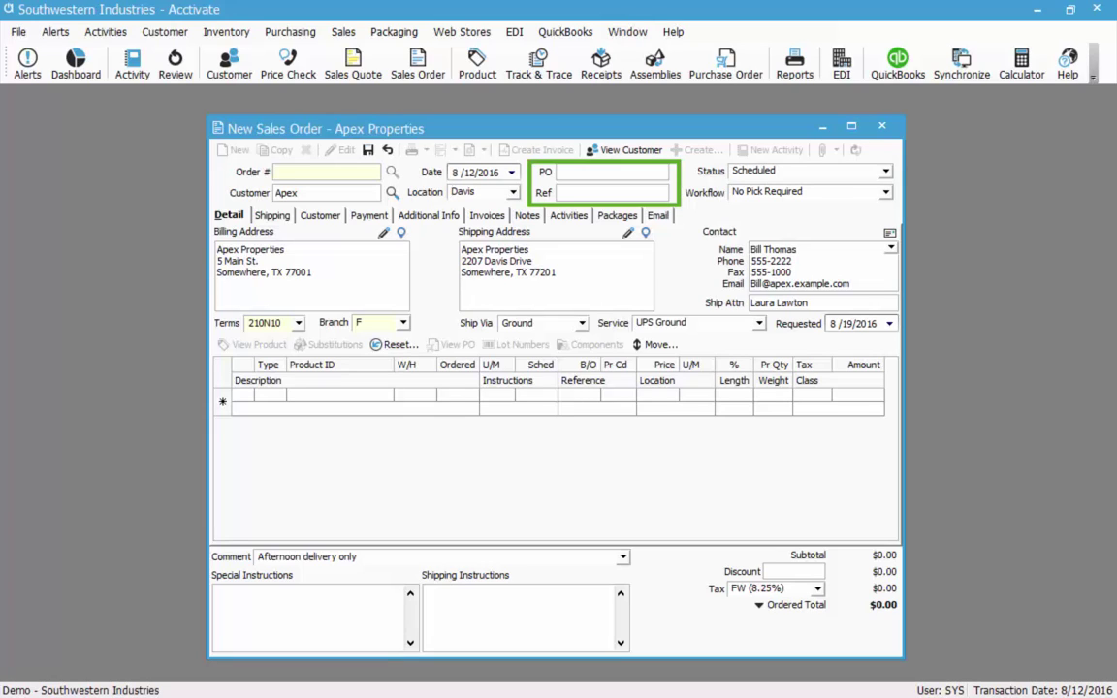
{"action": "left_click", "coordinate": [566, 172]}
{"action": "type", "text": "12345"}
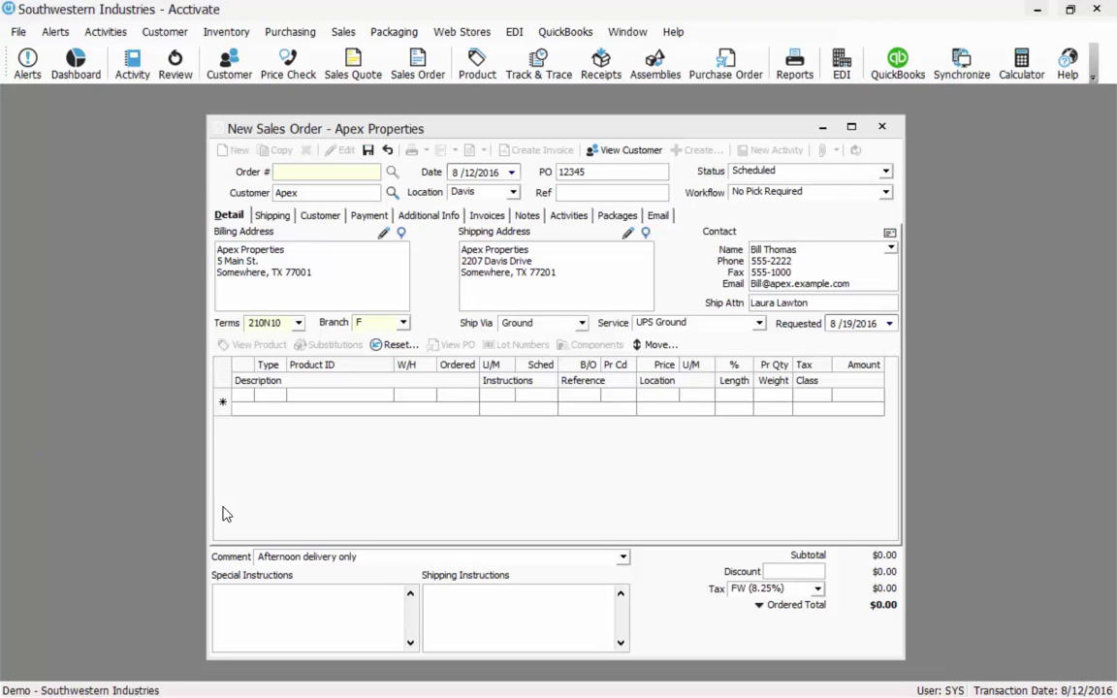
Step: Add product BB86, Black Plastic Folder, as the first order line with an ordered quantity of 50
{"action": "left_click", "coordinate": [361, 399]}
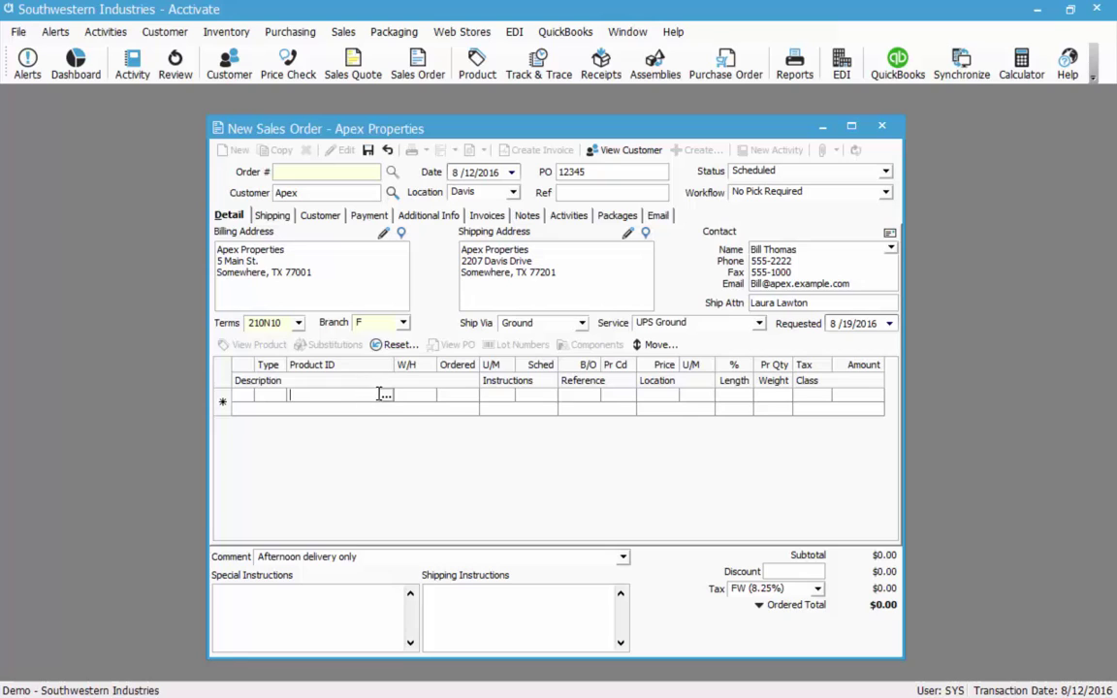
{"action": "left_click", "coordinate": [386, 396]}
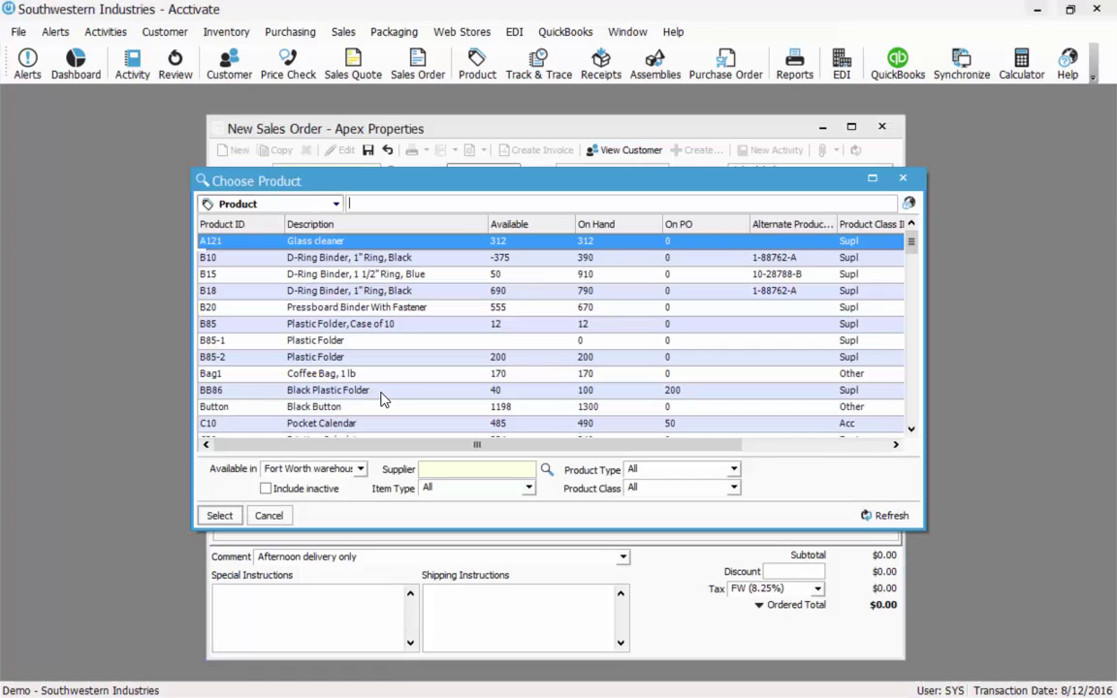
{"action": "type", "text": "BB86"}
{"action": "left_click", "coordinate": [221, 516]}
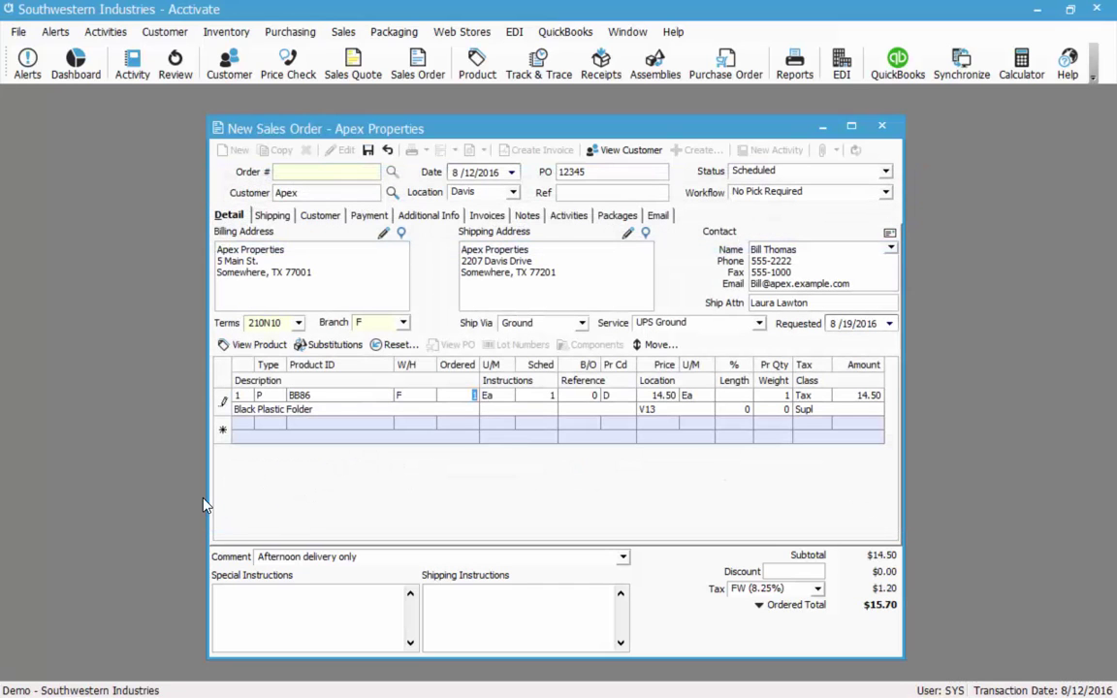
{"action": "type", "text": "50"}
{"action": "key", "text": "Tab"}
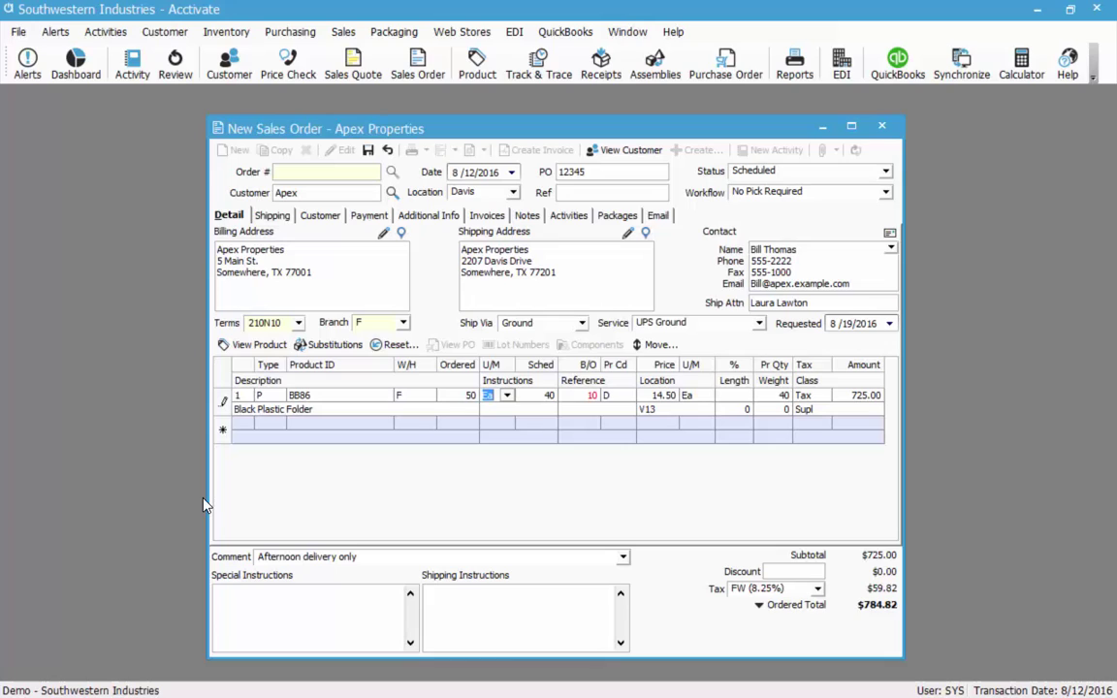
Step: Check the BB86 line's availability by warehouse and replace the product with its preferred substitute, B85-2
{"action": "key", "text": "shift+Tab"}
{"action": "key", "text": "shift+Tab"}
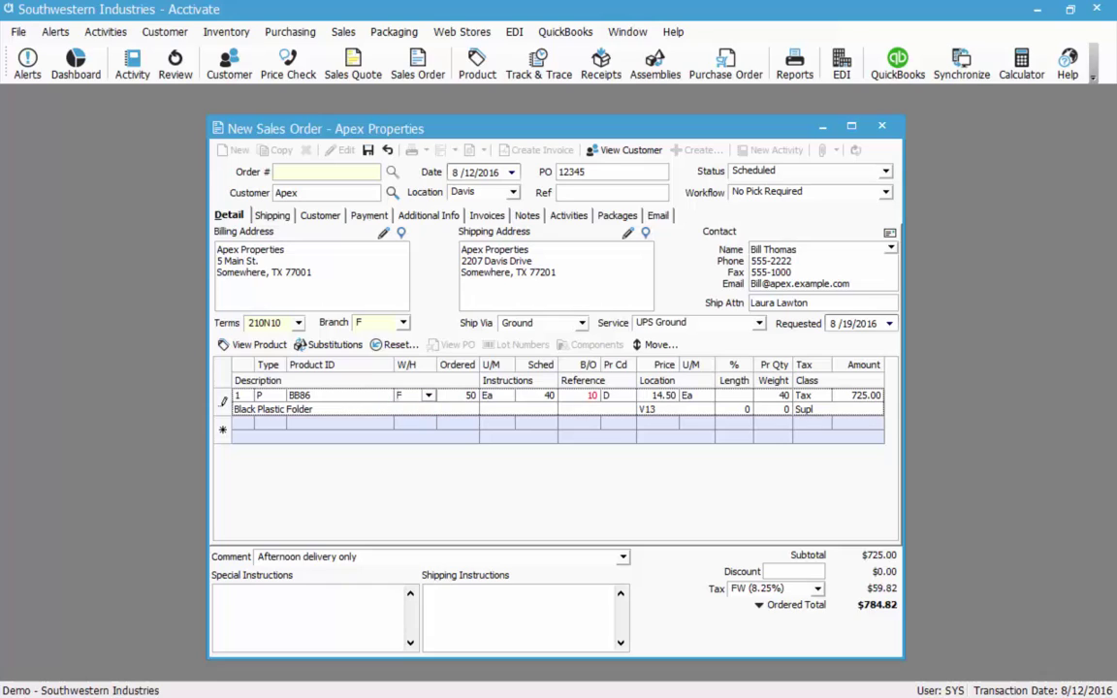
{"action": "left_click", "coordinate": [429, 396]}
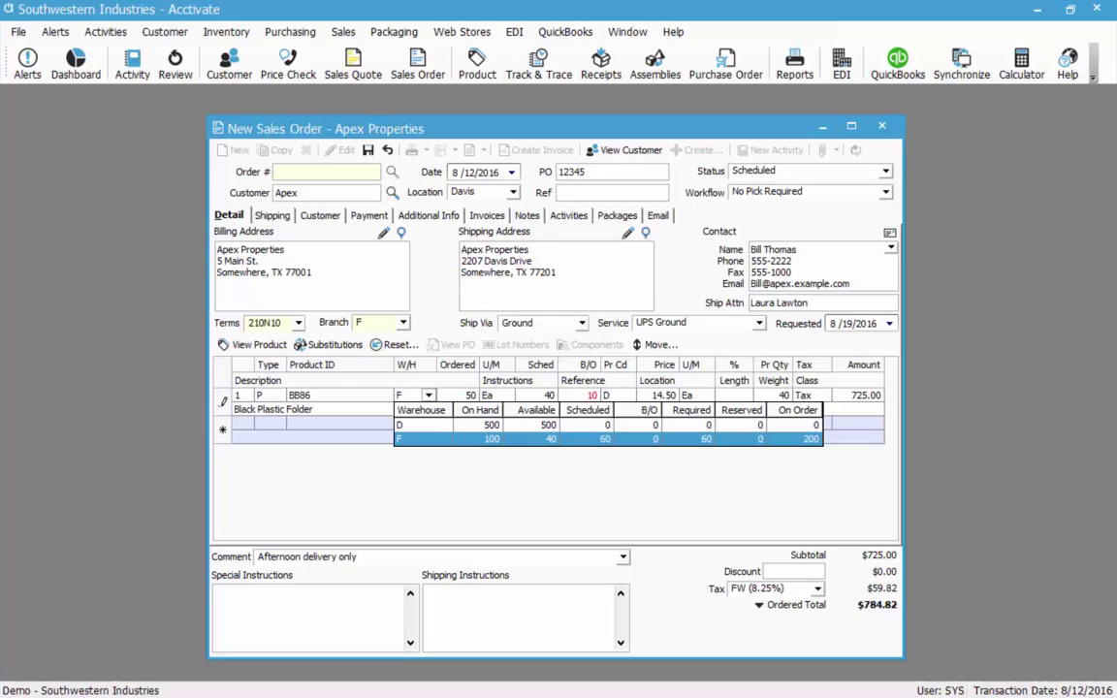
{"action": "key", "text": "Return"}
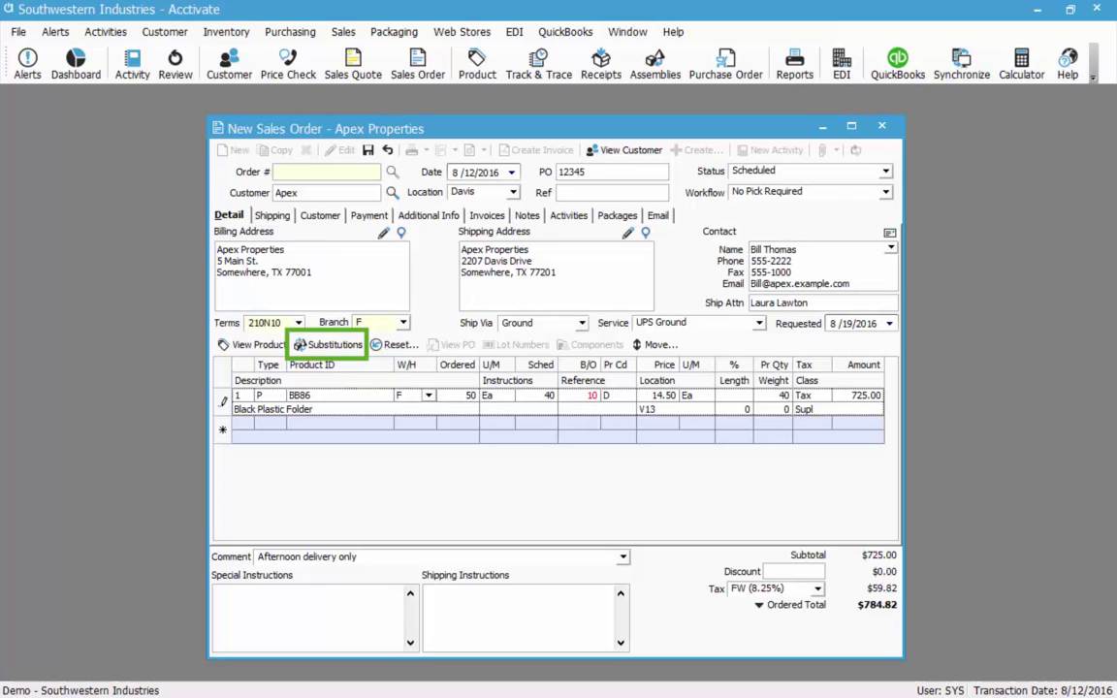
{"action": "left_click", "coordinate": [324, 344]}
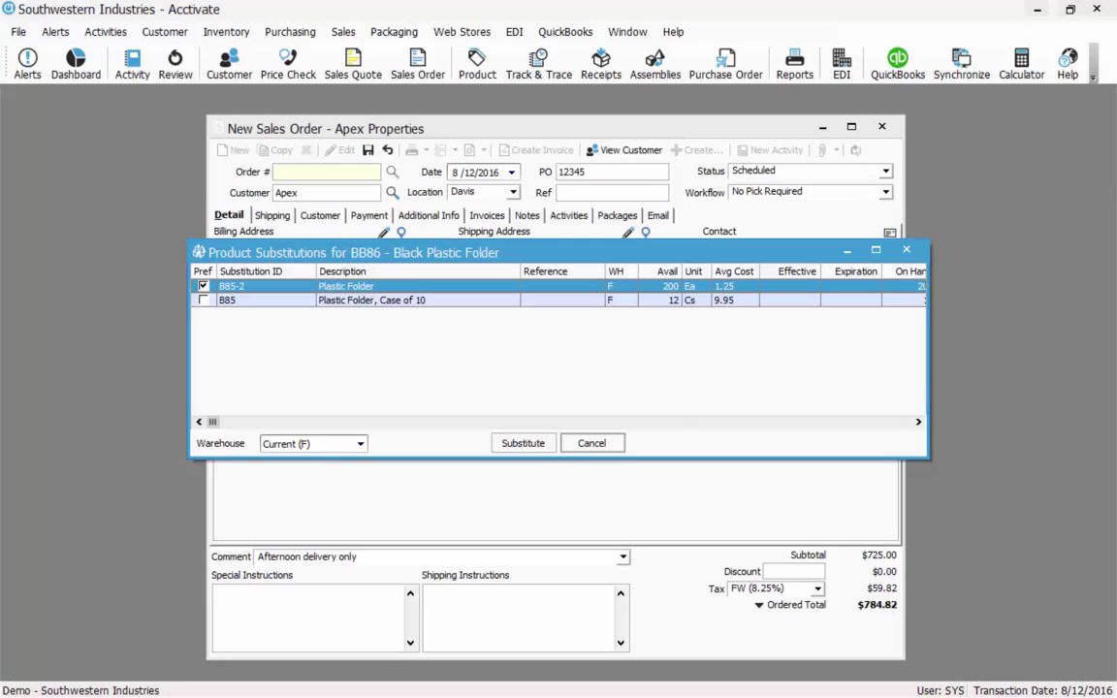
{"action": "left_click", "coordinate": [522, 443]}
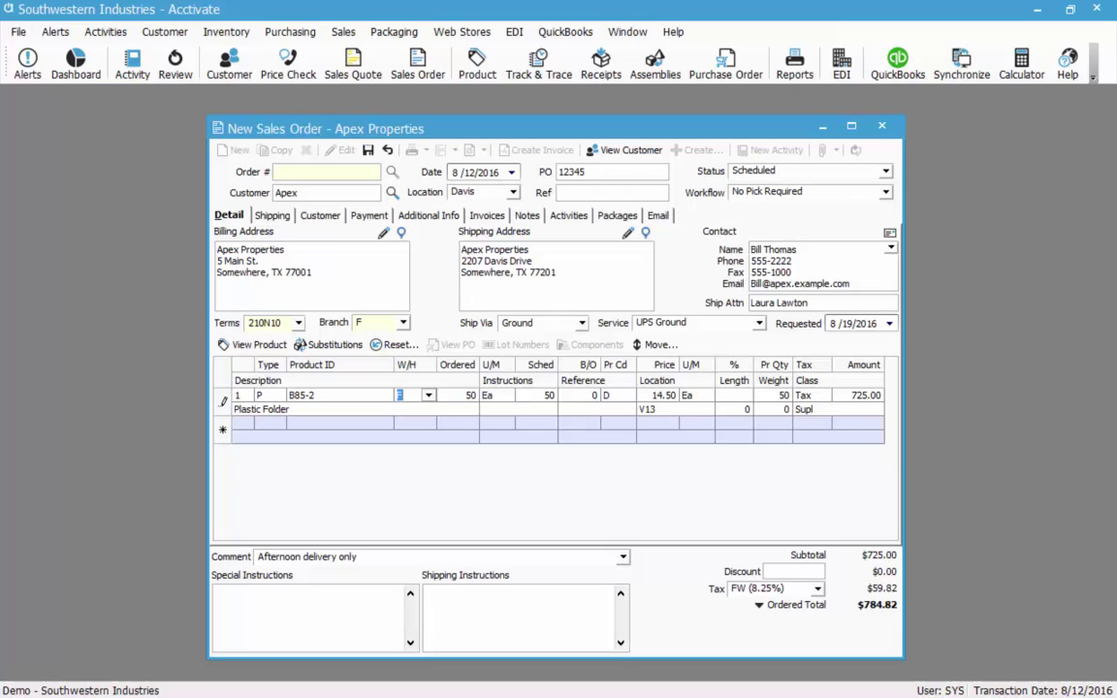
Step: Add product Button as the second order line with an ordered quantity of 100
{"action": "left_click", "coordinate": [334, 424]}
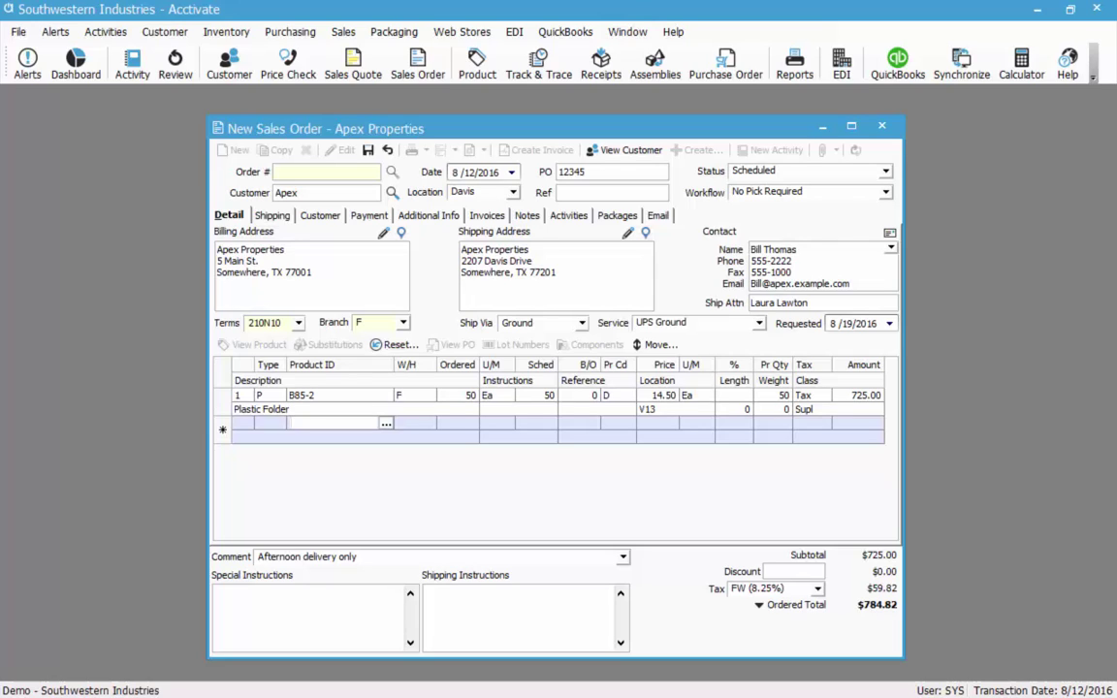
{"action": "type", "text": "Button"}
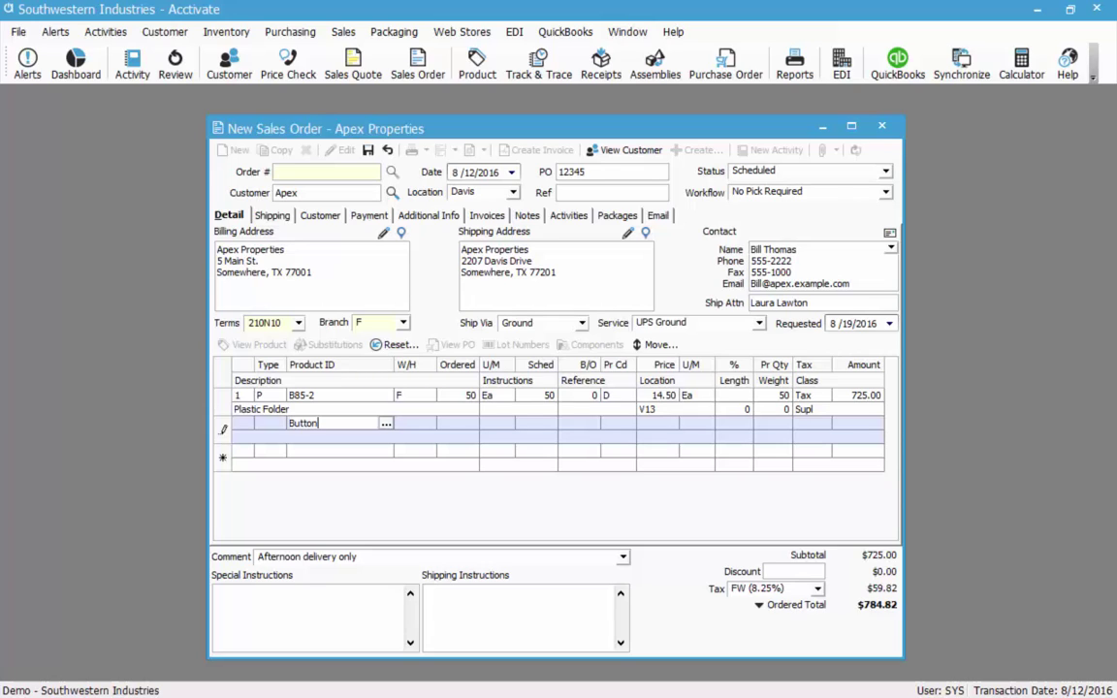
{"action": "key", "text": "Tab"}
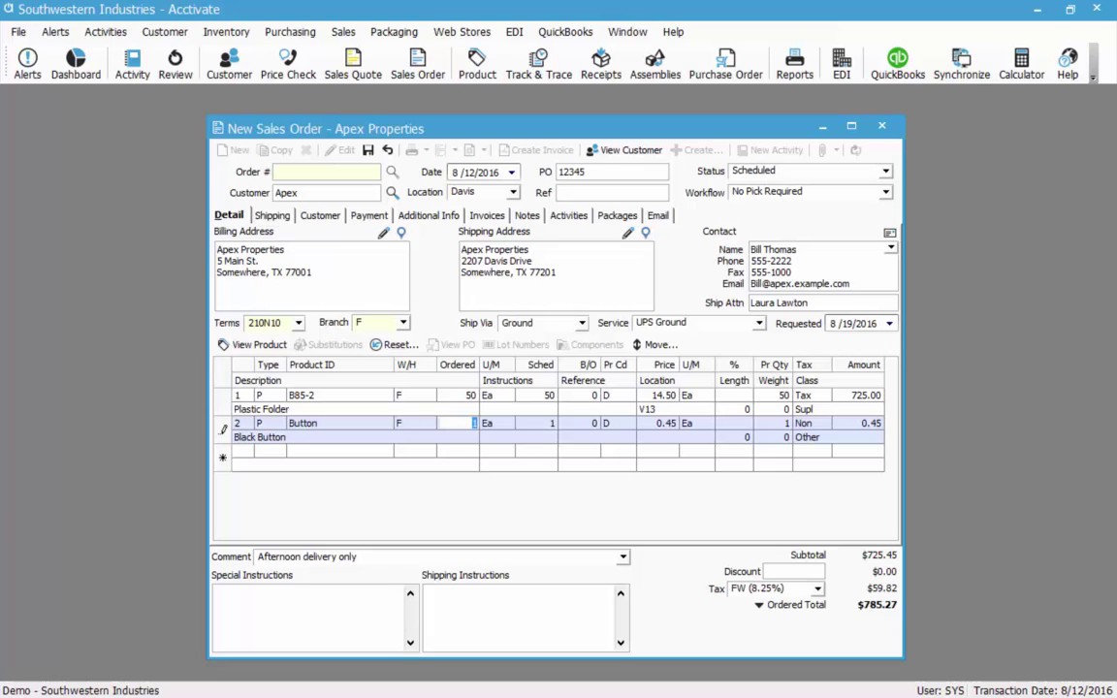
{"action": "type", "text": "100"}
{"action": "key", "text": "Return"}
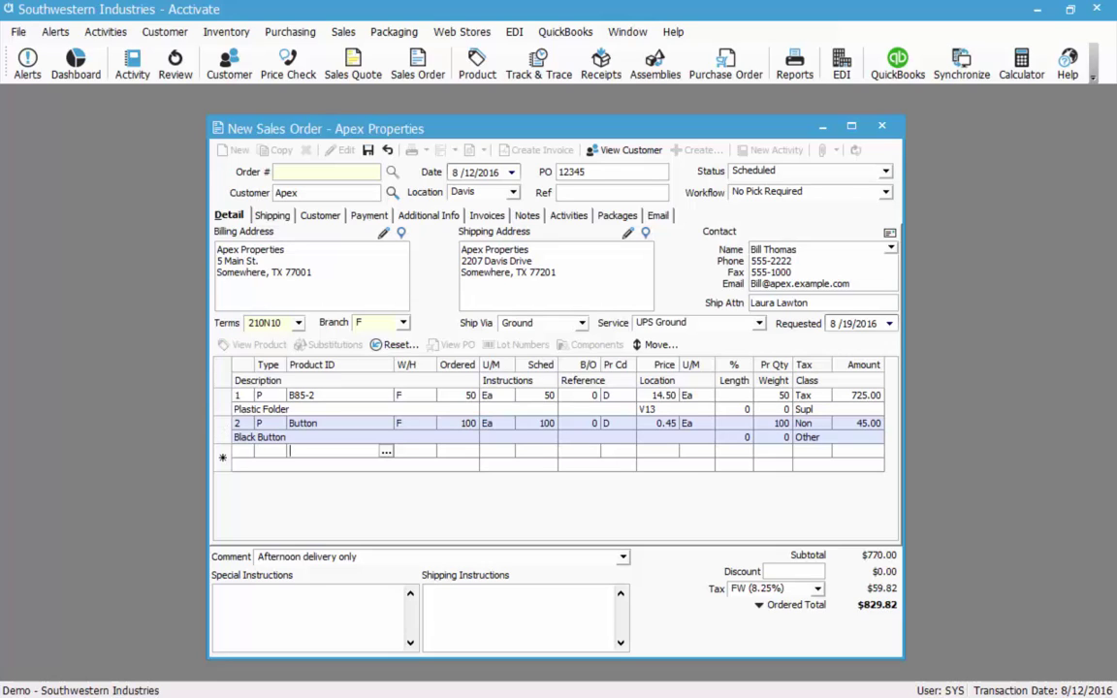
Step: Add product B85 as the third order line with an ordered quantity of 20
{"action": "type", "text": "B85"}
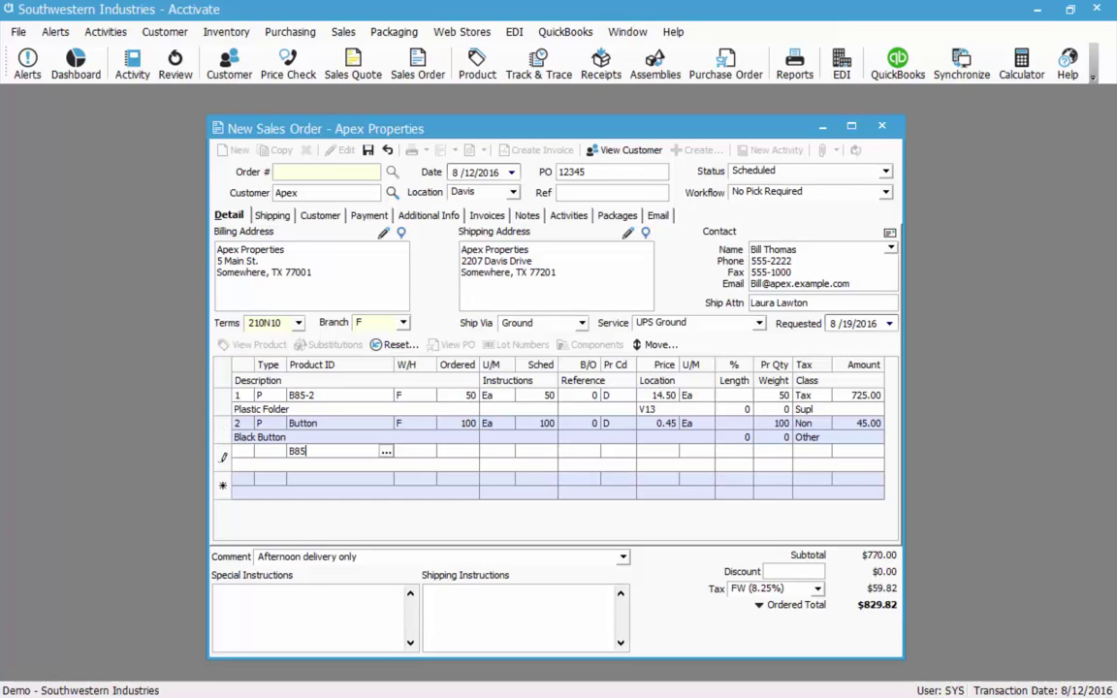
{"action": "key", "text": "Tab"}
{"action": "type", "text": "20"}
{"action": "key", "text": "Tab"}
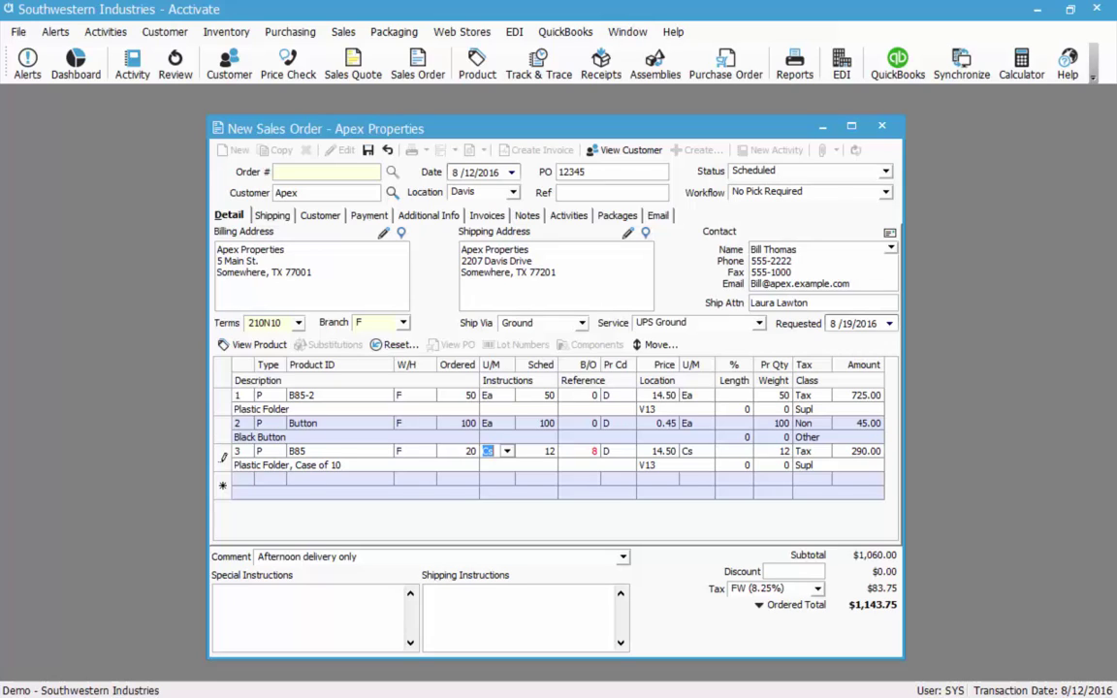
Step: Add a fourth line of type Note with the description "This is a note line"
{"action": "left_click", "coordinate": [282, 481]}
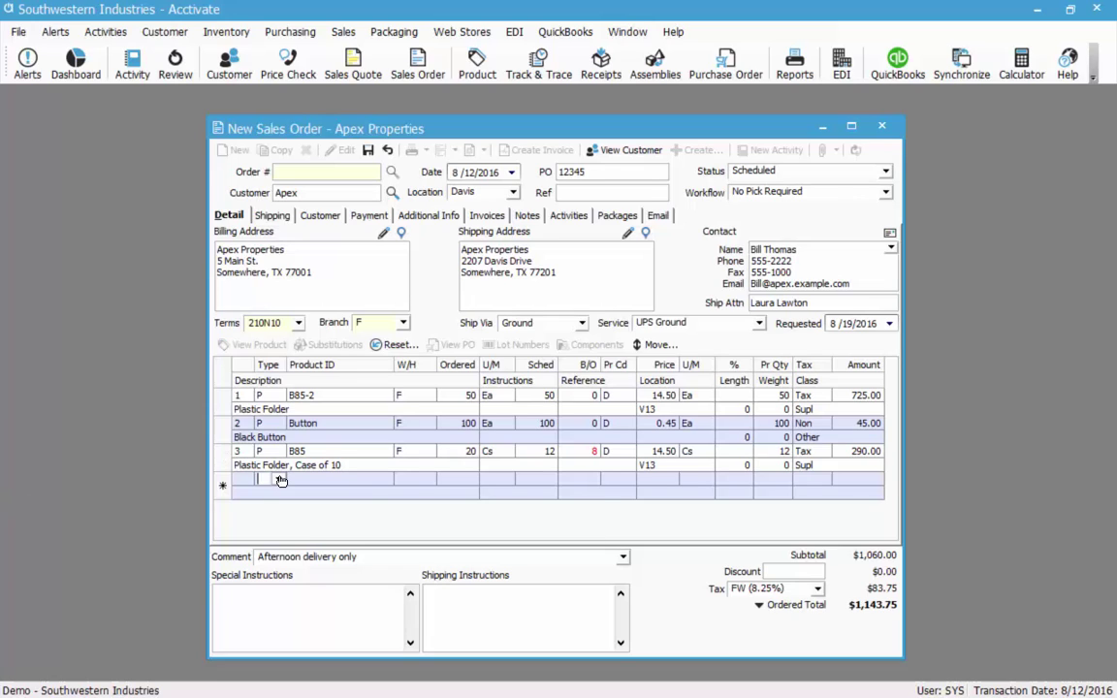
{"action": "left_click", "coordinate": [279, 479]}
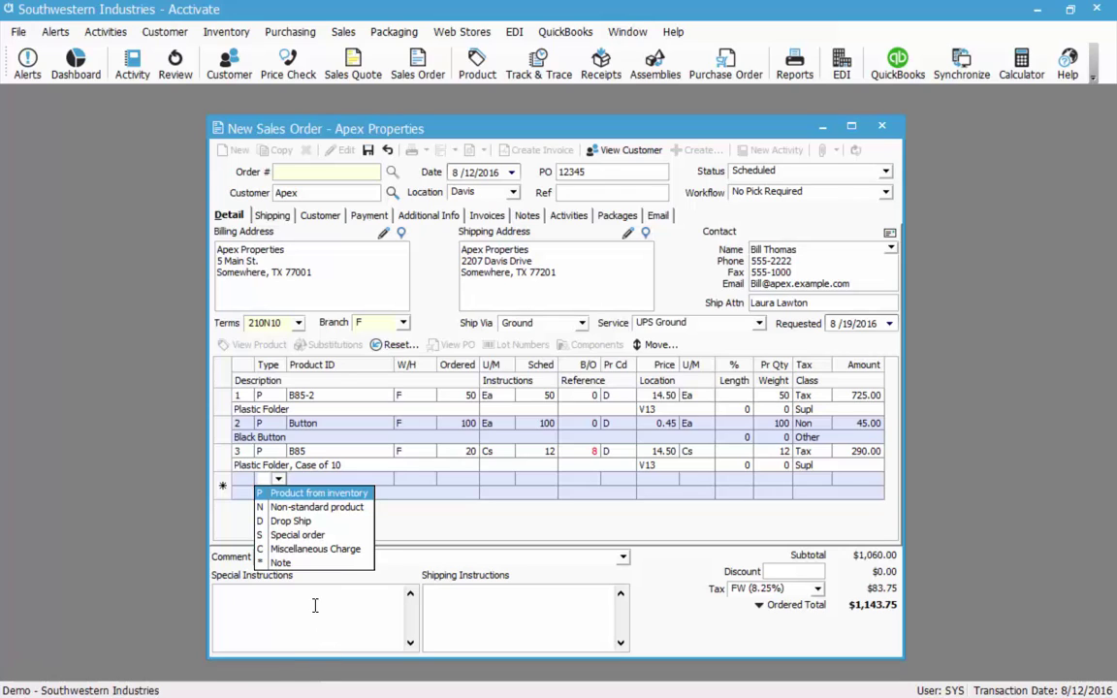
{"action": "left_click", "coordinate": [280, 563]}
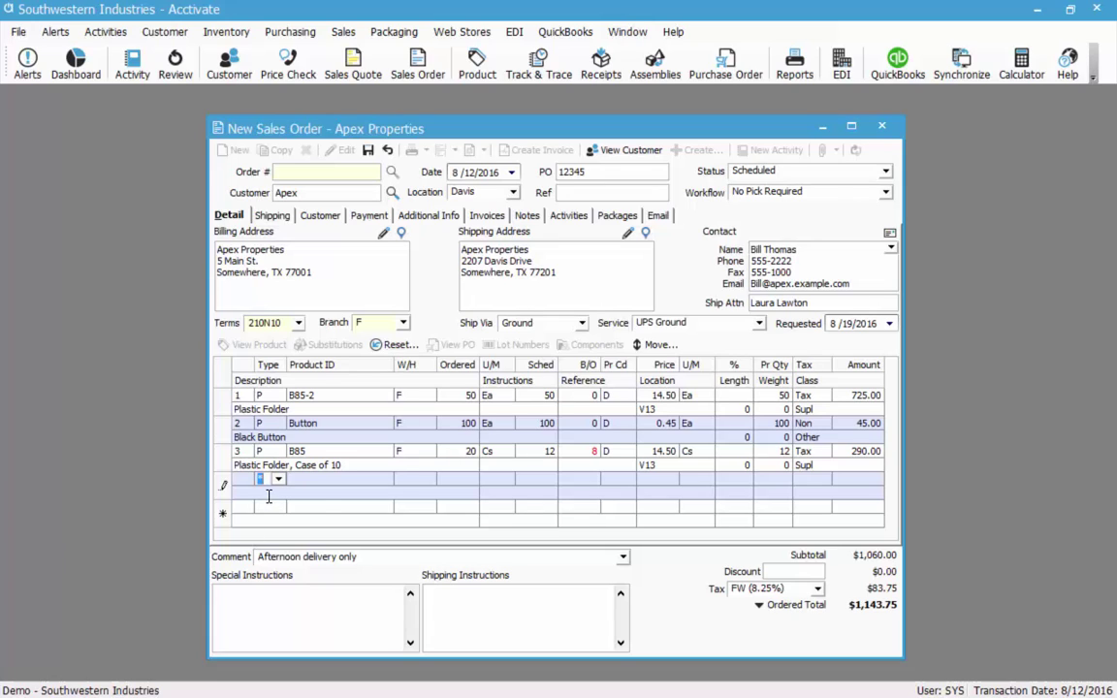
{"action": "left_click", "coordinate": [326, 513]}
{"action": "type", "text": "This"}
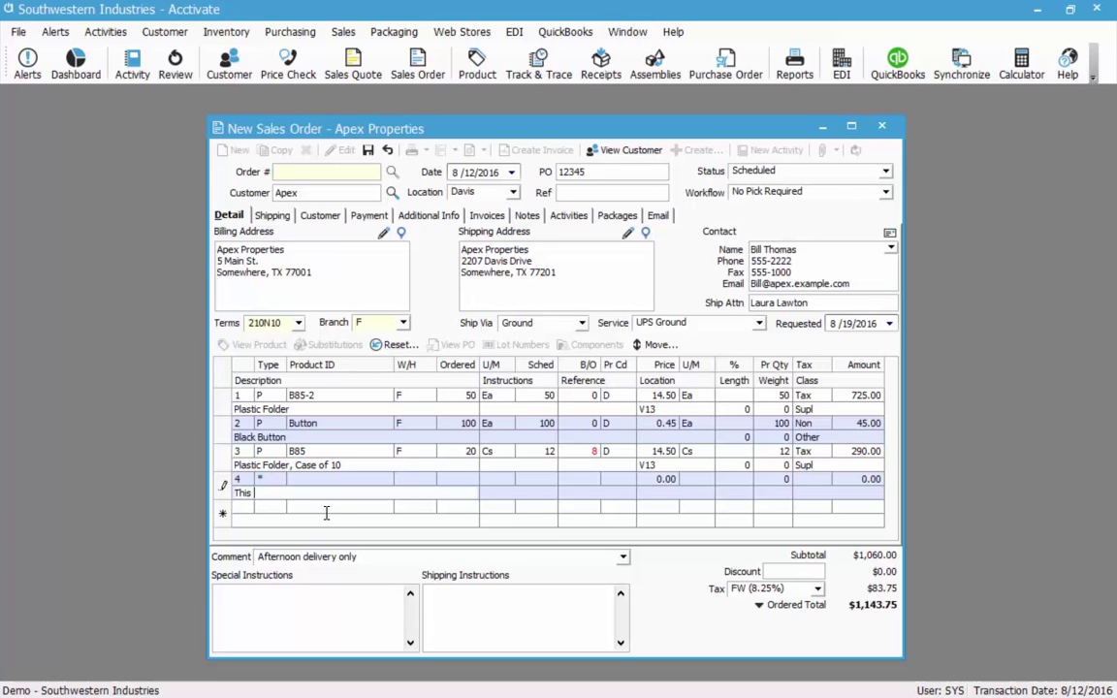
{"action": "type", "text": " is a note line"}
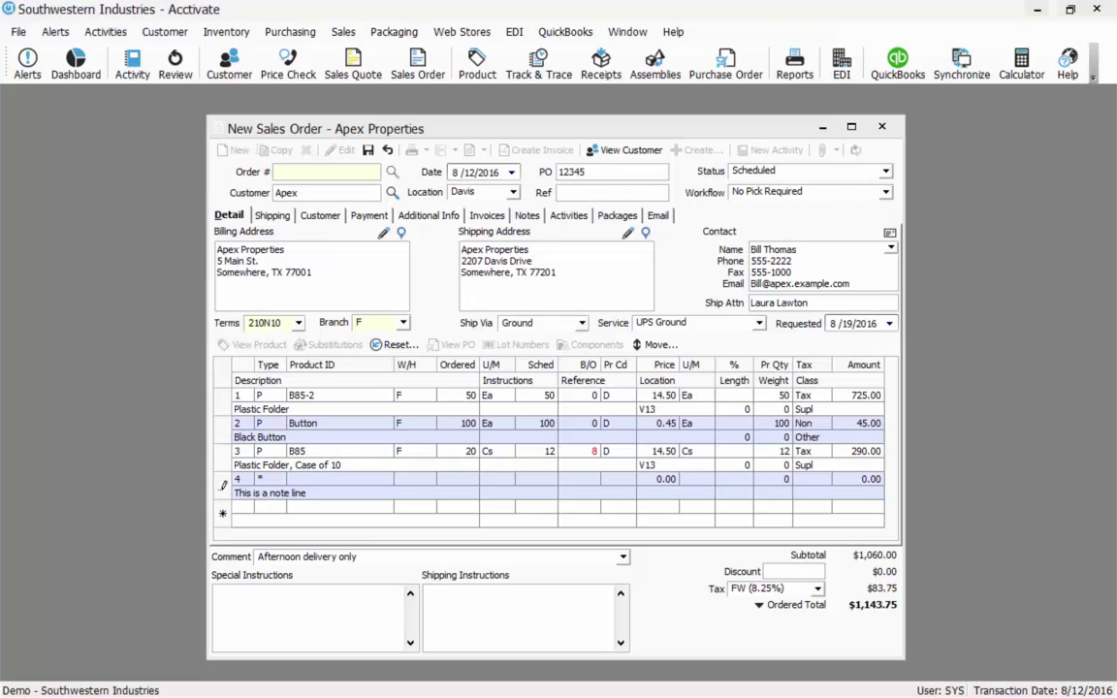
Step: Change the price code of the B85 line to R, the Distributor price
{"action": "left_click", "coordinate": [627, 453]}
{"action": "left_click", "coordinate": [627, 454]}
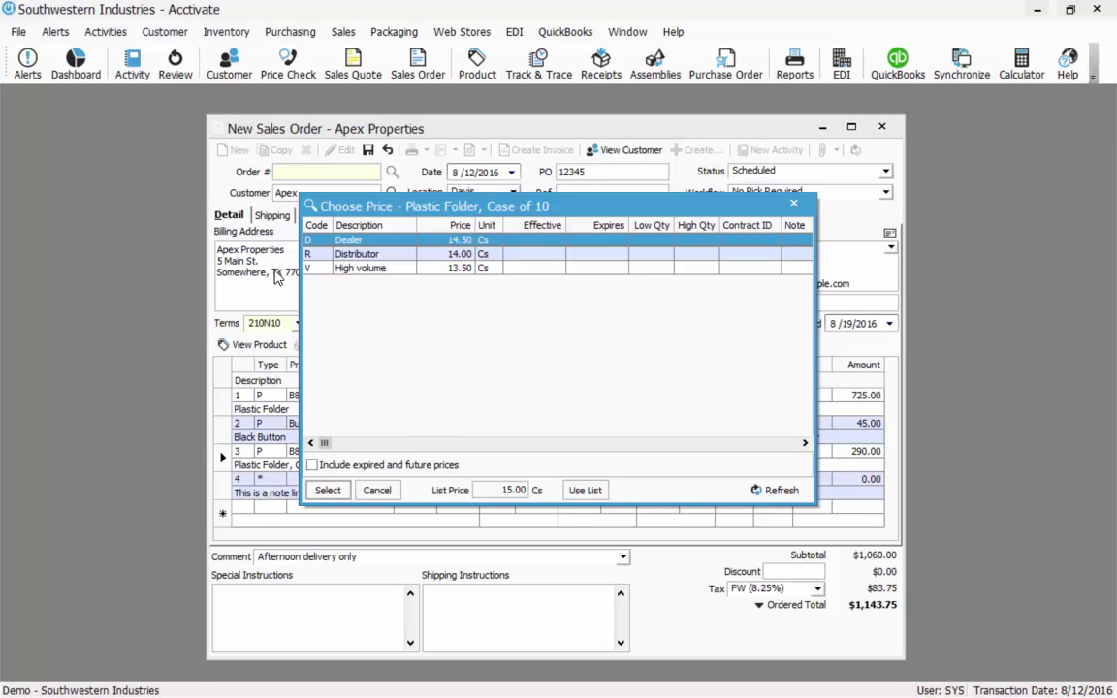
{"action": "left_click", "coordinate": [320, 254]}
{"action": "left_click", "coordinate": [328, 490]}
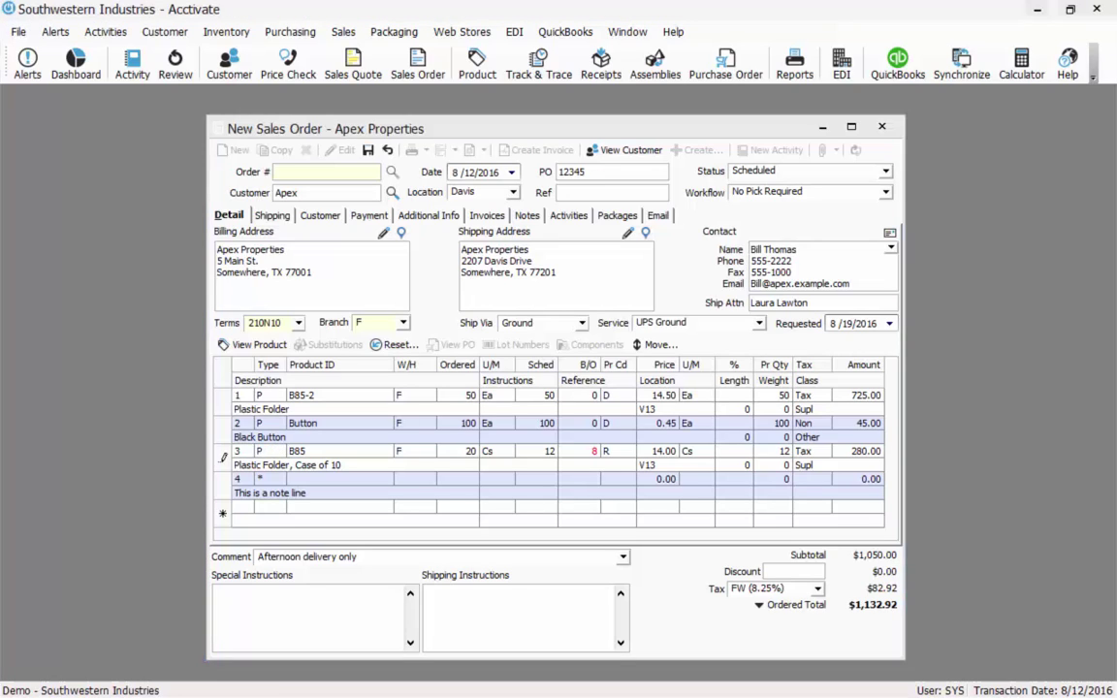
Step: Enter "Please call customer before delivery." as the order's special instructions
{"action": "left_click", "coordinate": [233, 597]}
{"action": "type", "text": "Please call "}
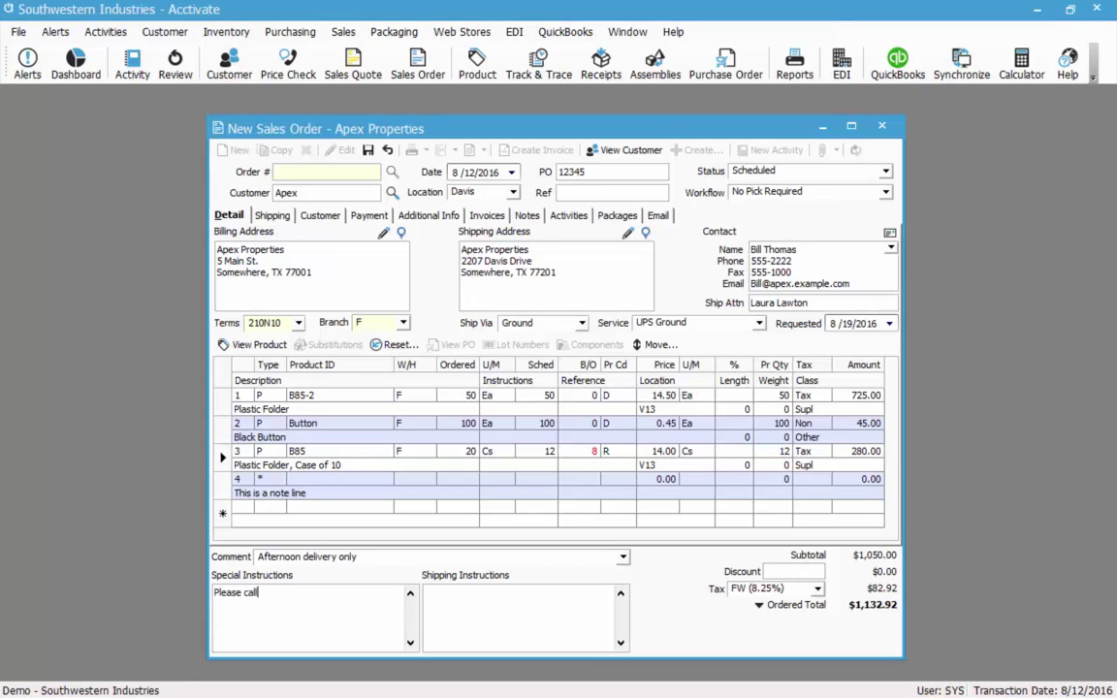
{"action": "type", "text": "customer before delivery"}
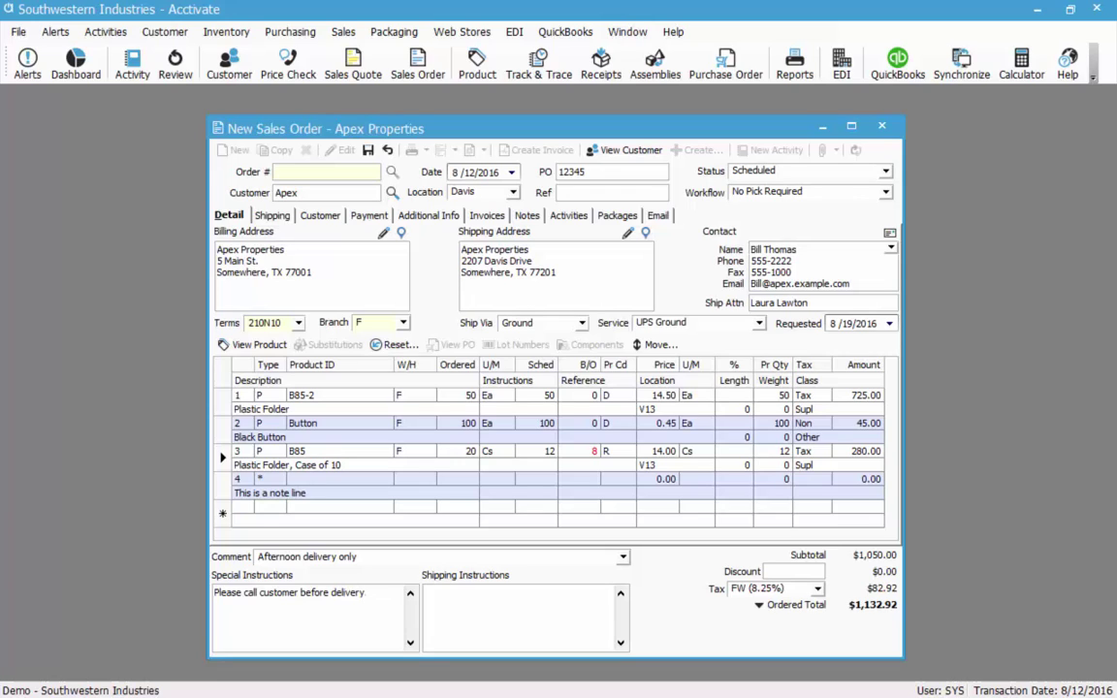
{"action": "type", "text": "."}
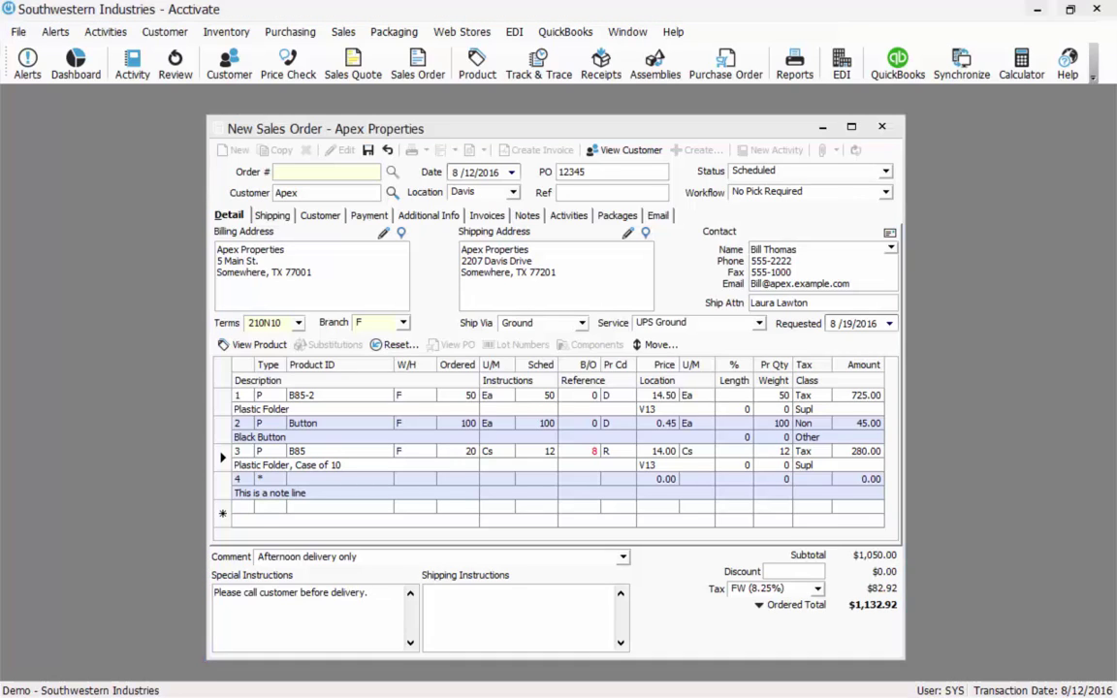
Step: Enter "Dilver between 3 and 5 PM." as the order's shipping instructions
{"action": "left_click", "coordinate": [571, 619]}
{"action": "type", "text": "Dilve"}
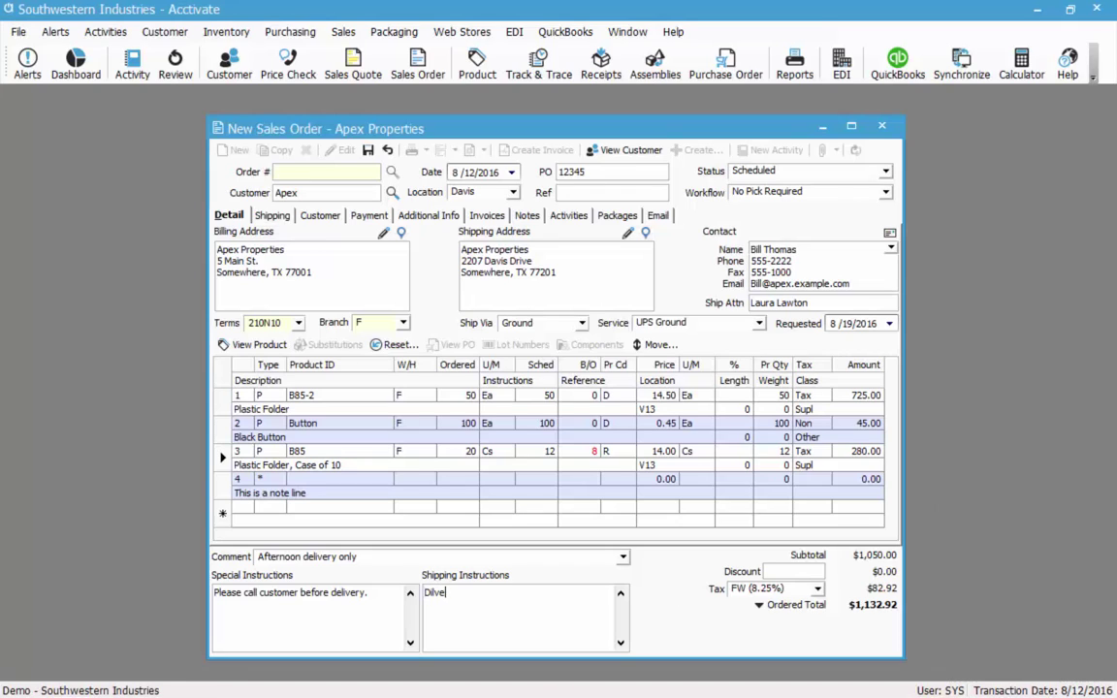
{"action": "type", "text": "r between 3 and 5 PM."}
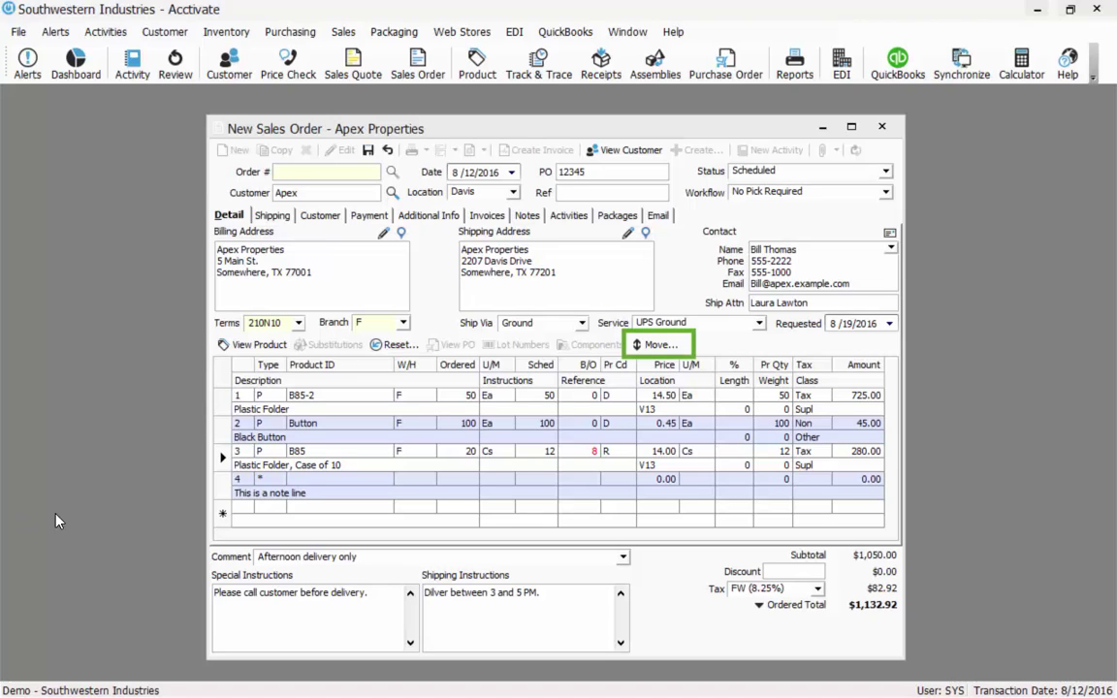
Step: Move the B85 line up one row so it sits above the Button line
{"action": "left_click", "coordinate": [660, 345]}
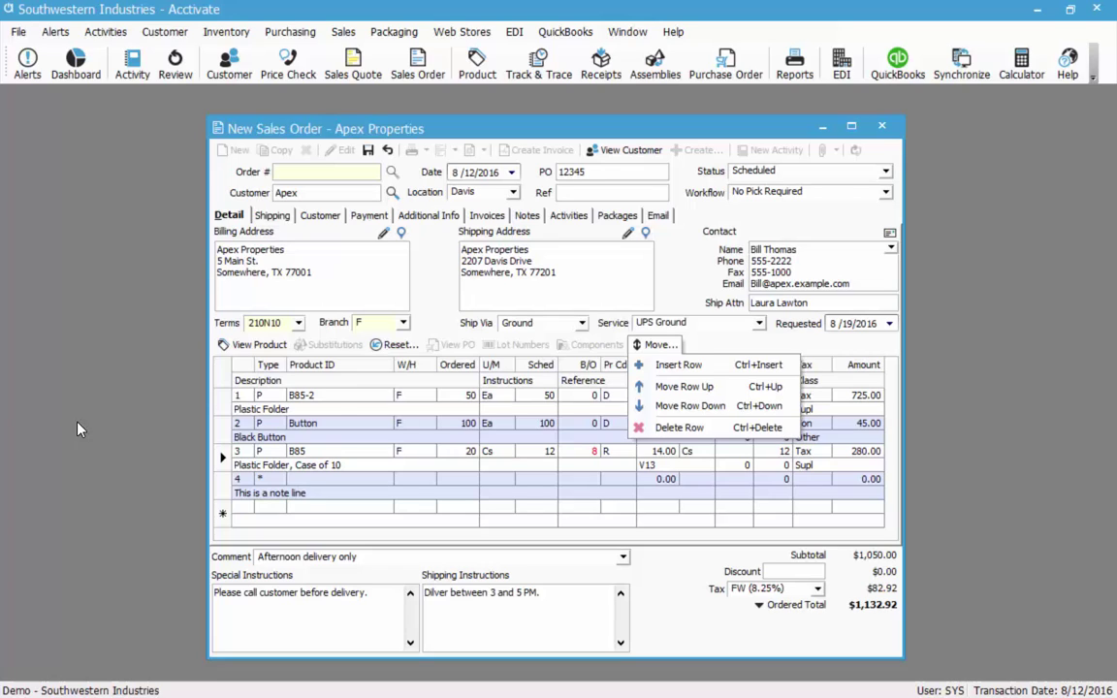
{"action": "key", "text": "ctrl+Up"}
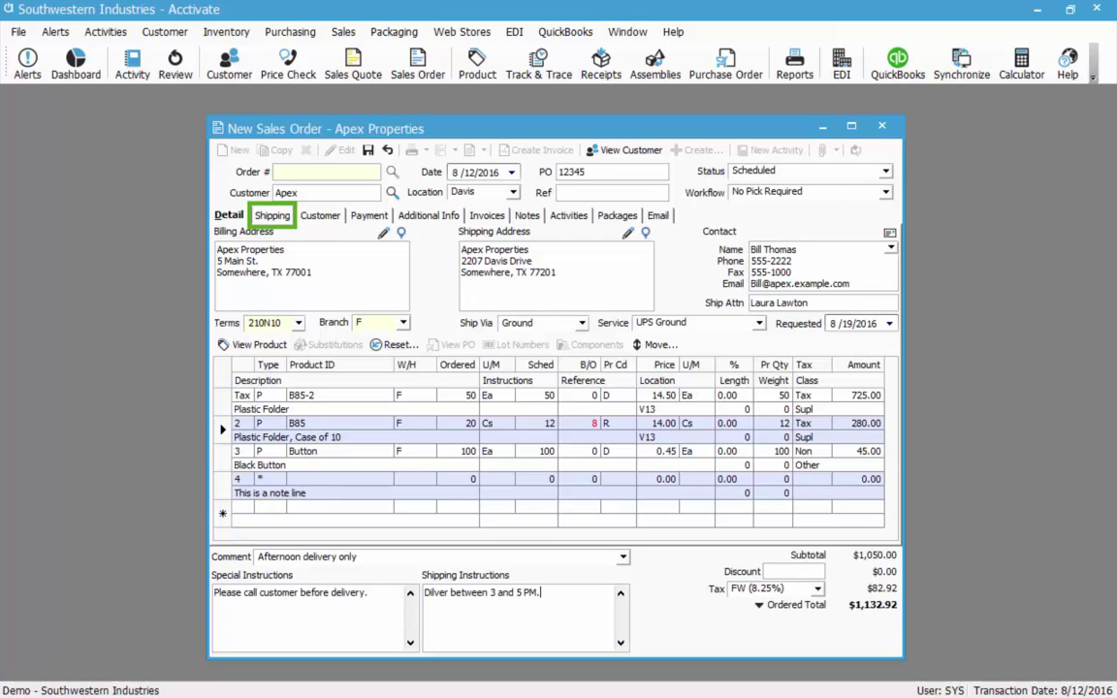
Step: Set the order's promised shipment date to 8/20/2016 and view its payment details
{"action": "left_click", "coordinate": [270, 215]}
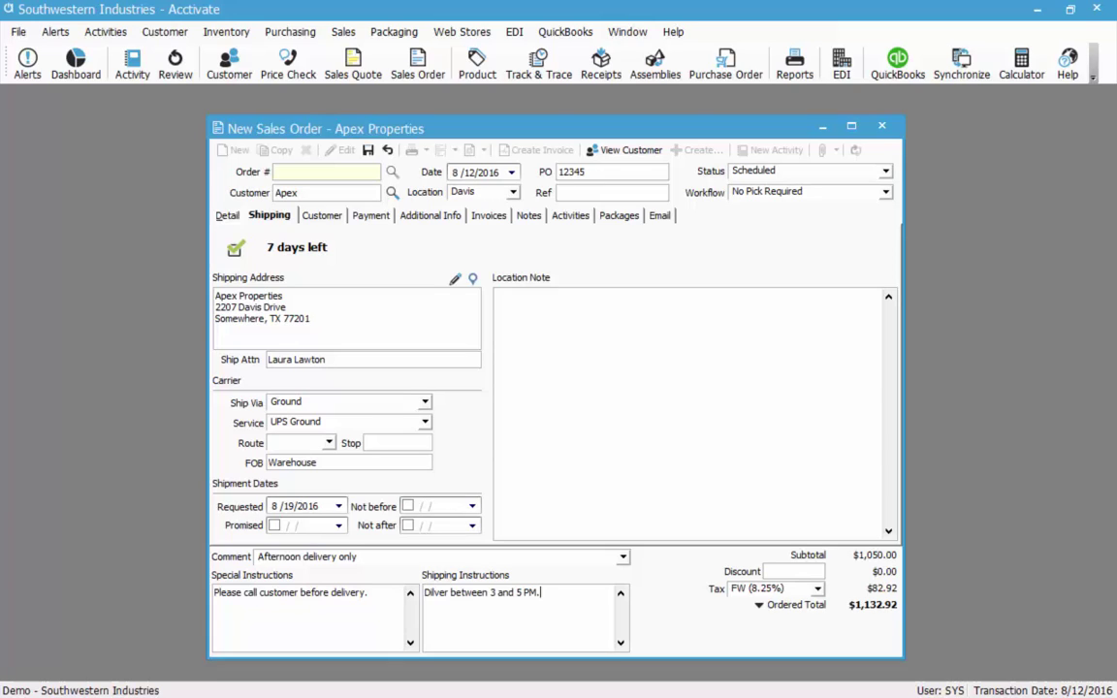
{"action": "left_click", "coordinate": [274, 525]}
{"action": "type", "text": "20/2016"}
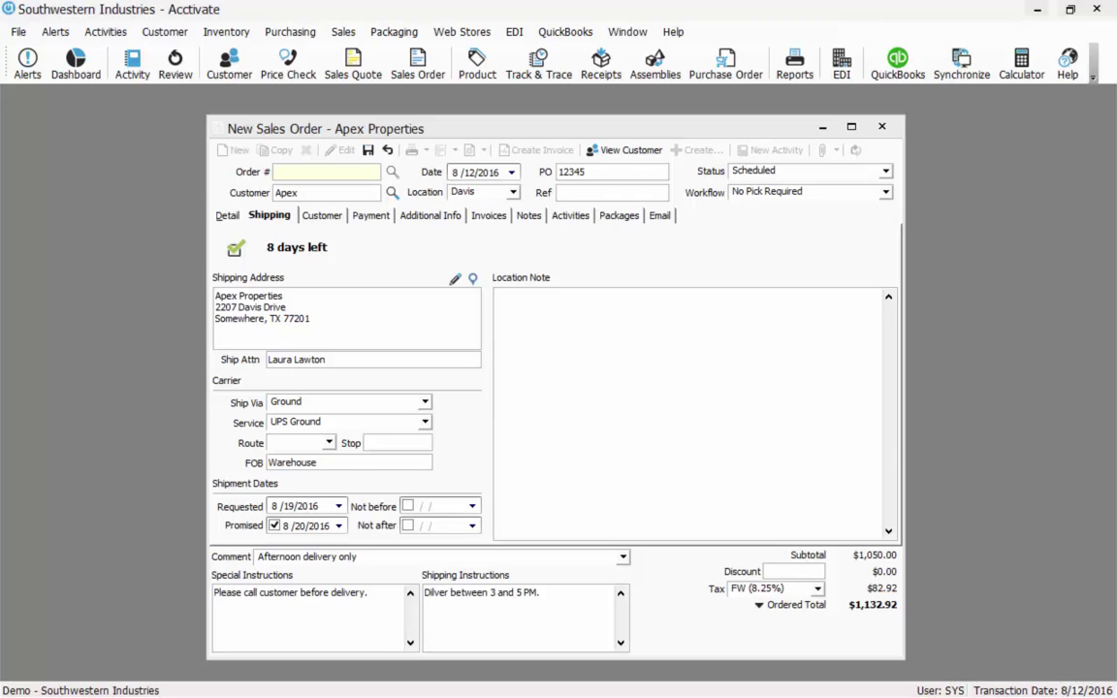
{"action": "left_click", "coordinate": [369, 217]}
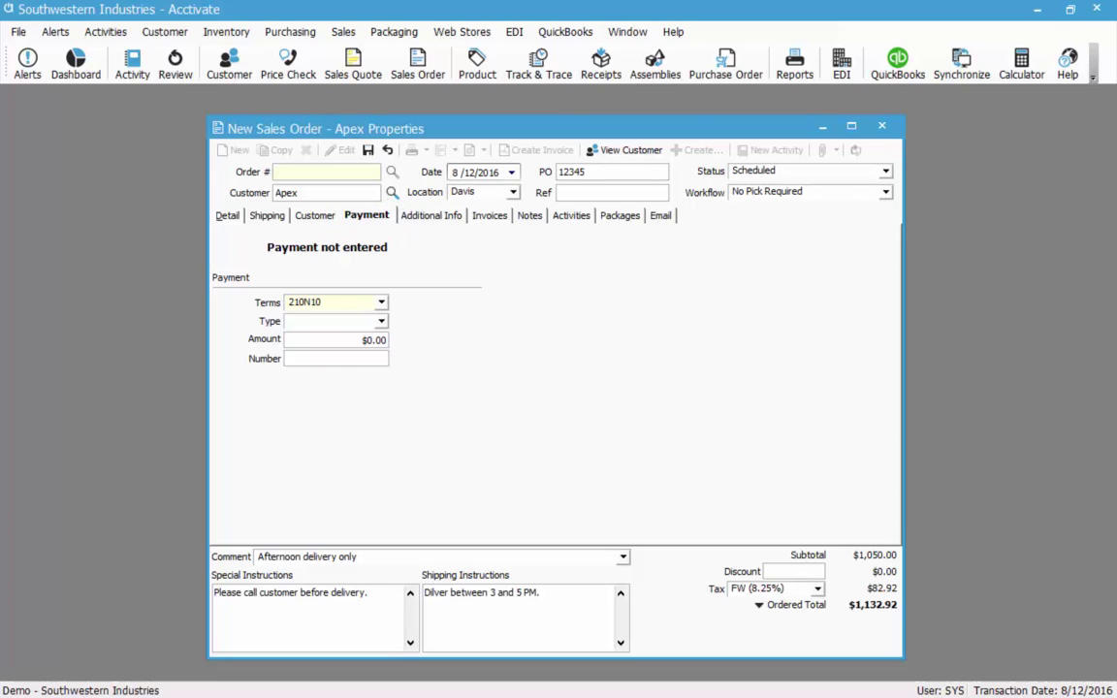
Step: Set the order's workflow status to Ready to Pick and save the new sales order
{"action": "left_click", "coordinate": [228, 215]}
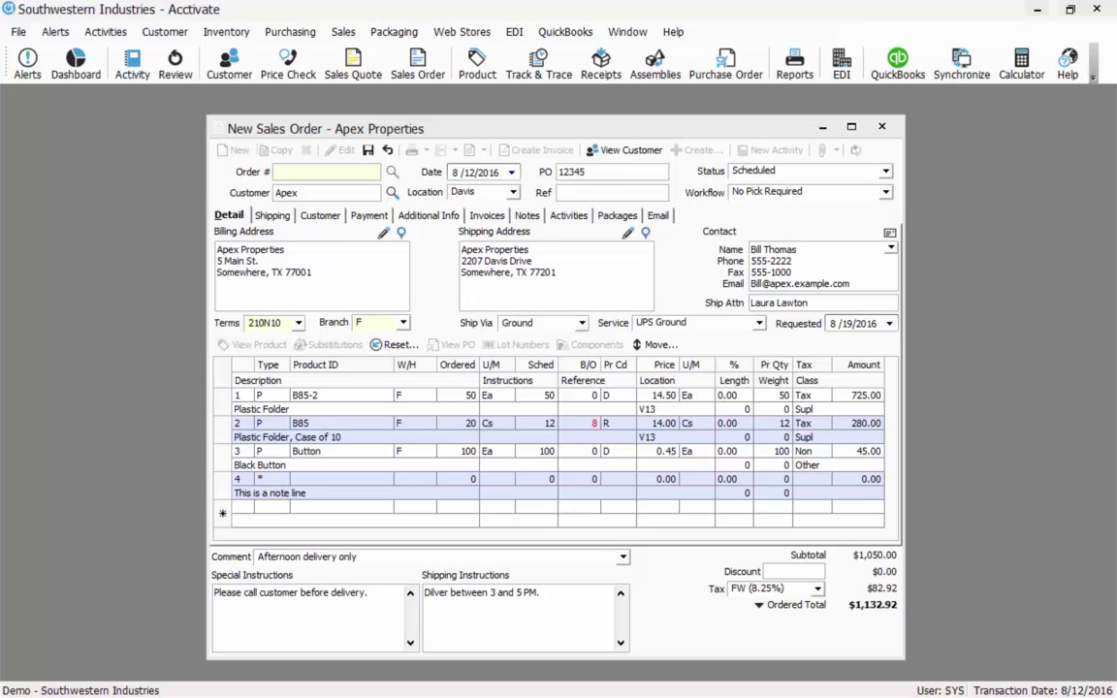
{"action": "left_click", "coordinate": [885, 193]}
{"action": "left_click", "coordinate": [758, 251]}
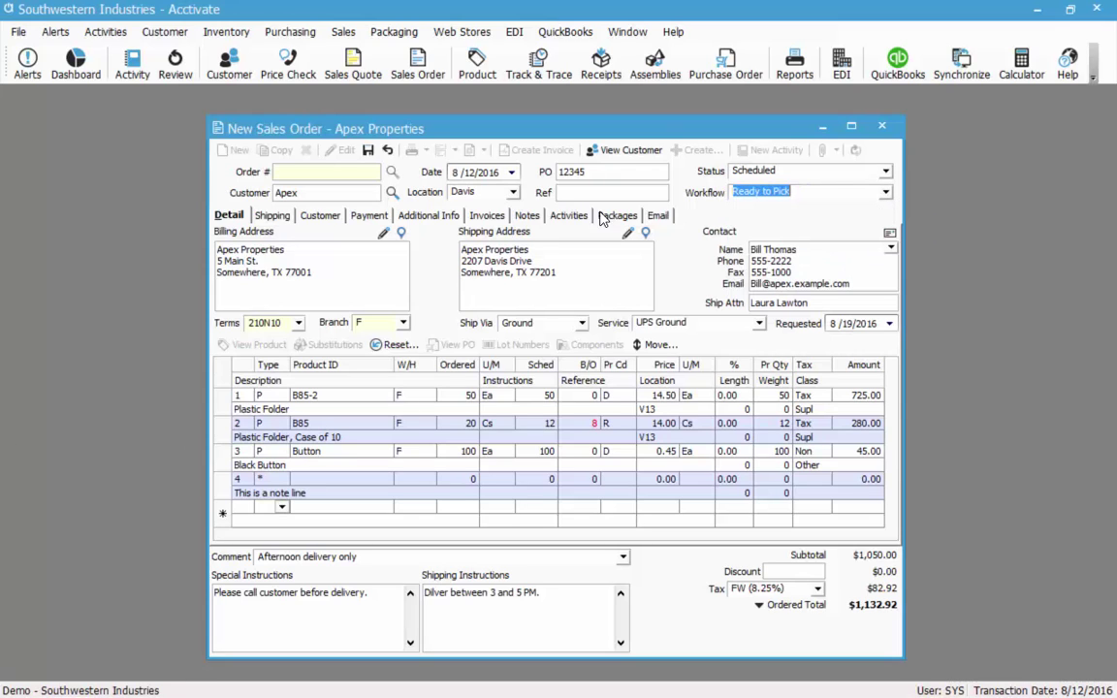
{"action": "left_click", "coordinate": [368, 150]}
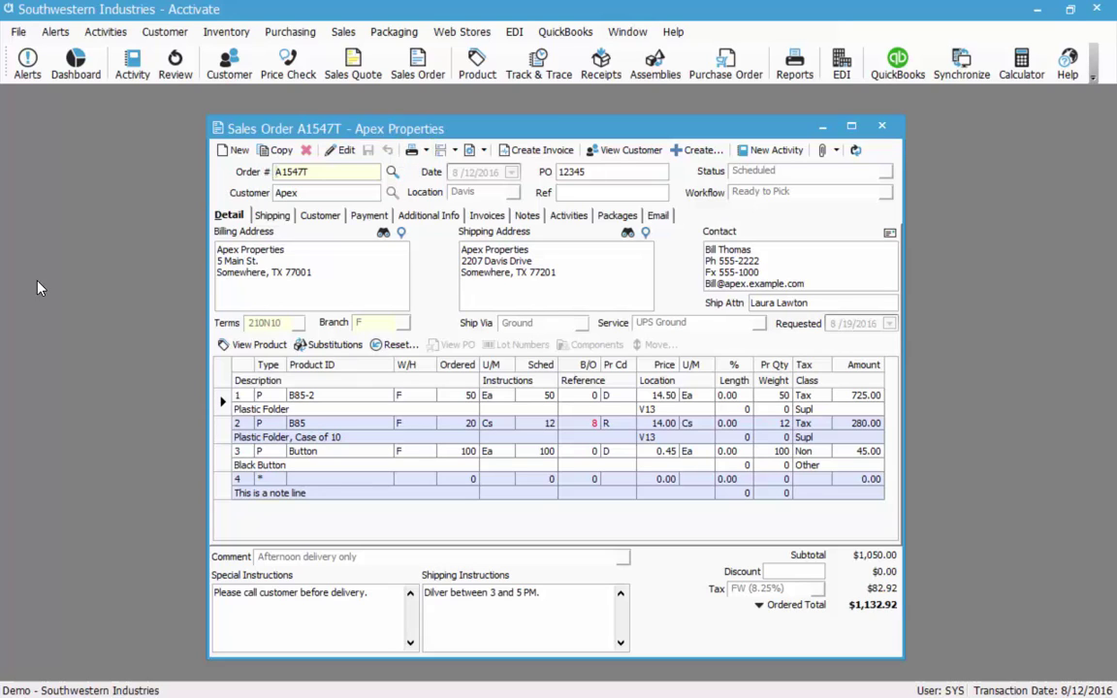
Step: Preview the printed sales order through to its totals, and close the preview
{"action": "left_click", "coordinate": [411, 151]}
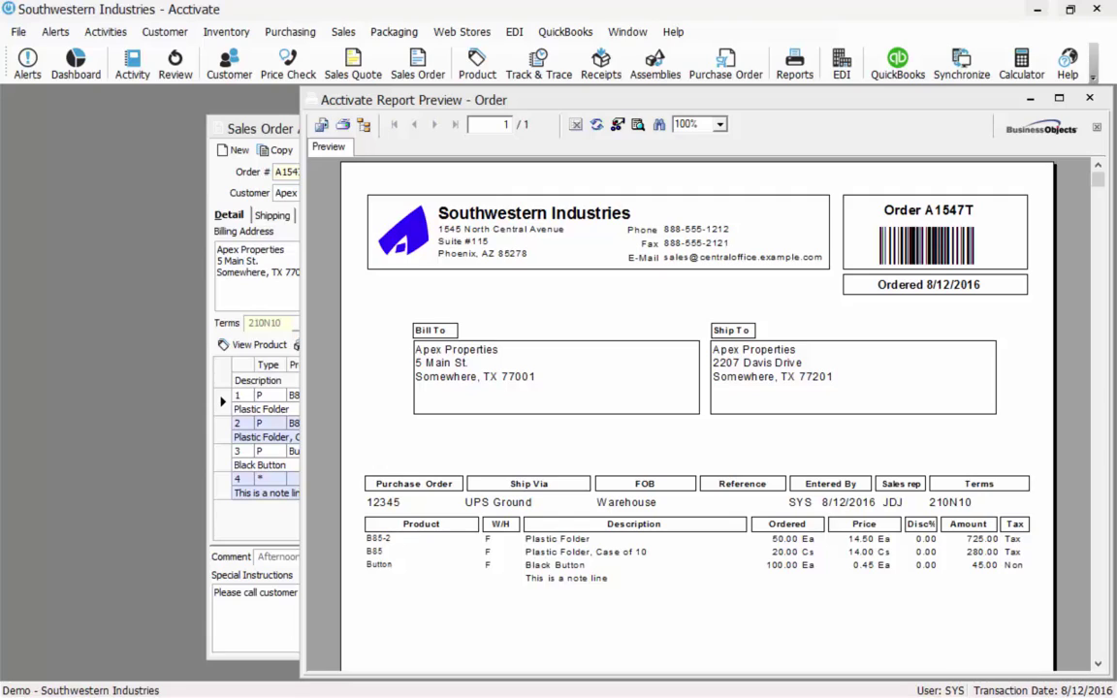
{"action": "left_click", "coordinate": [683, 634]}
{"action": "scroll", "coordinate": [587, 563], "scroll_direction": "down", "scroll_amount": 5}
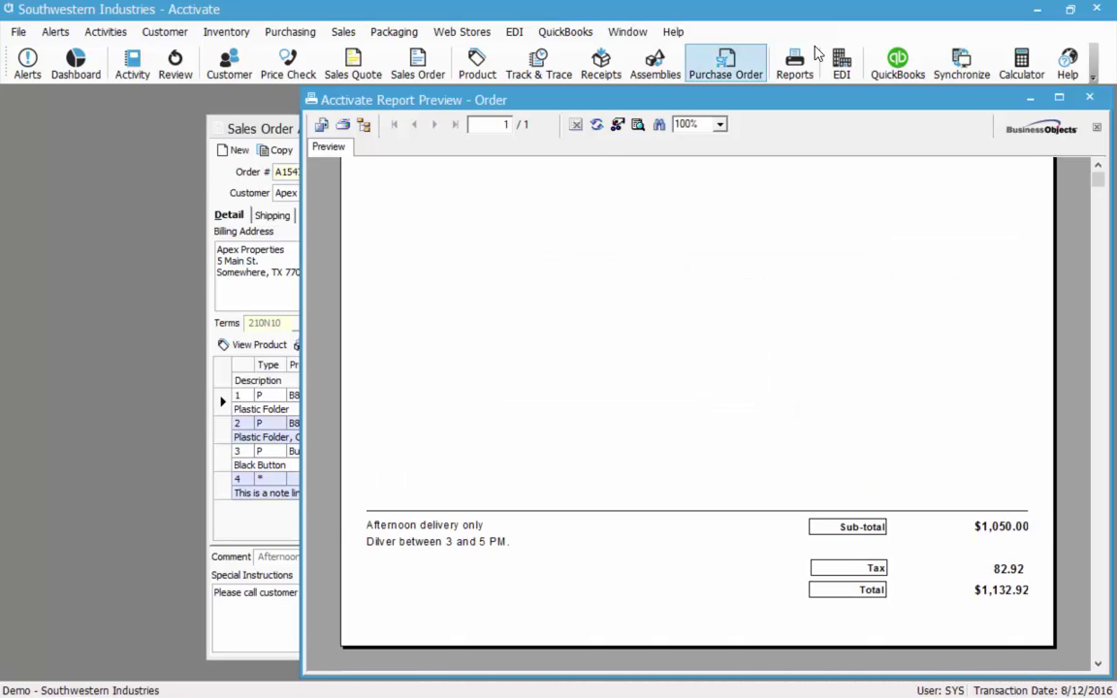
{"action": "left_click", "coordinate": [1088, 97]}
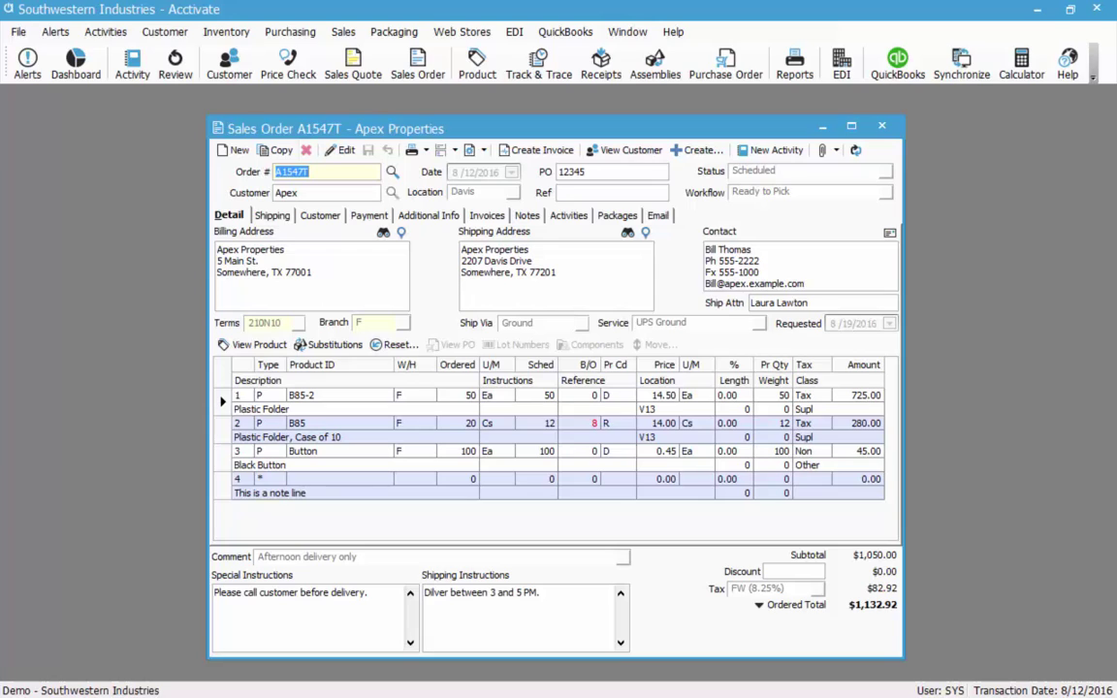
Step: Generate the order's pick ticket as a preview and close it
{"action": "left_click", "coordinate": [412, 150]}
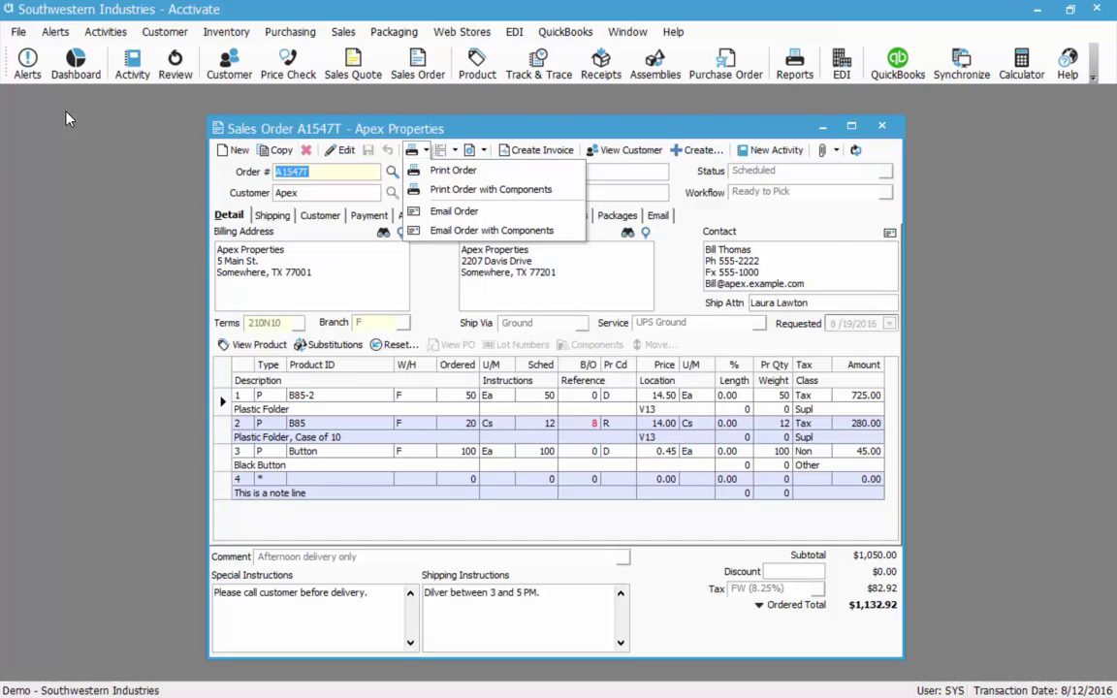
{"action": "left_click", "coordinate": [388, 136]}
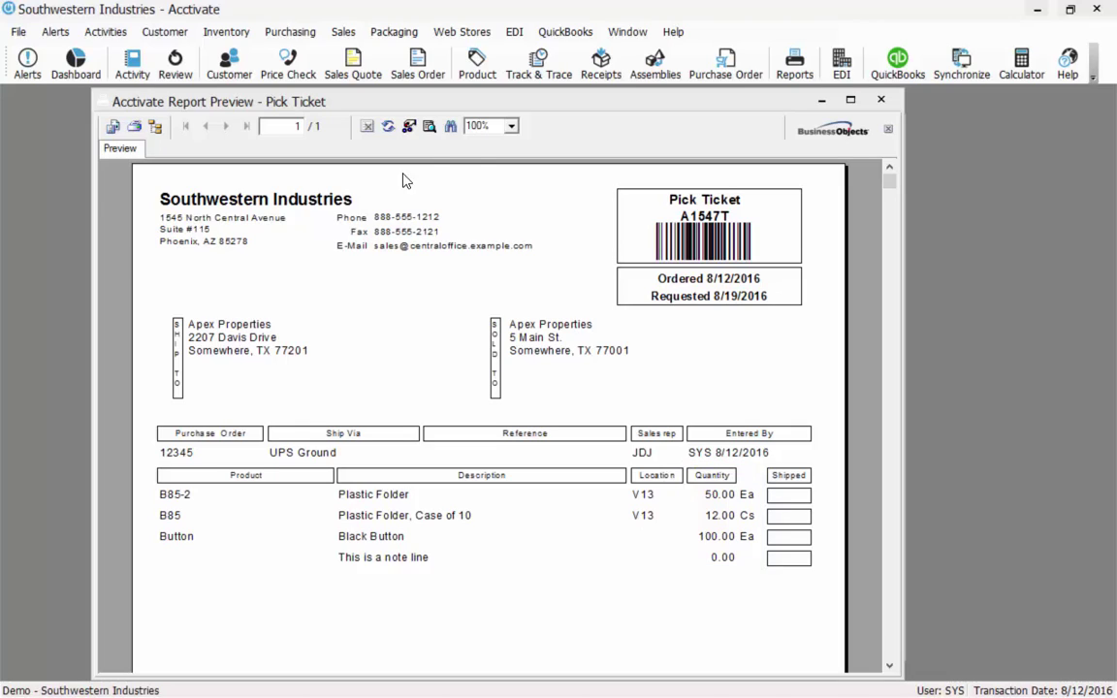
{"action": "left_click", "coordinate": [880, 99]}
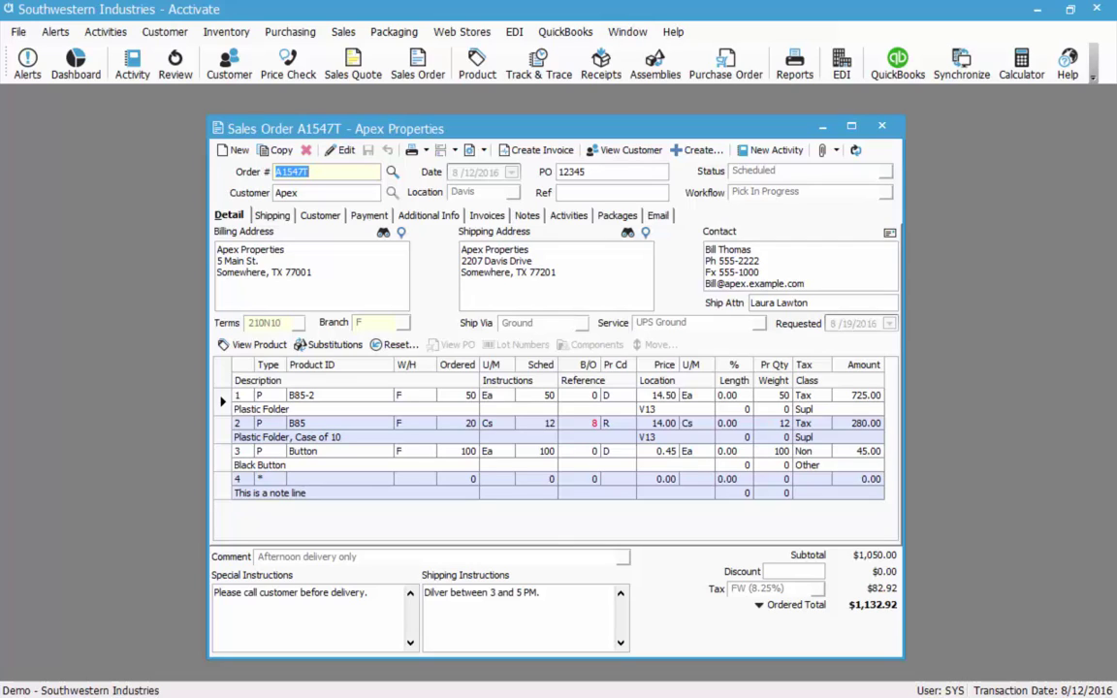
Step: Preview the order's packing list and close it
{"action": "left_click", "coordinate": [411, 149]}
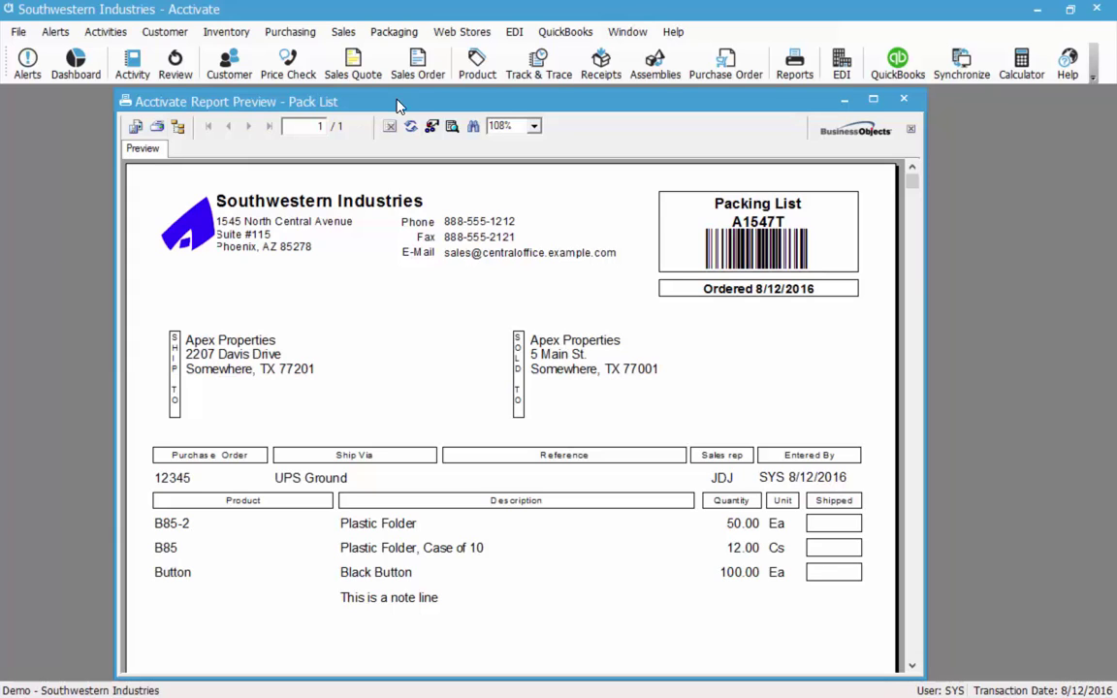
{"action": "left_click", "coordinate": [904, 98]}
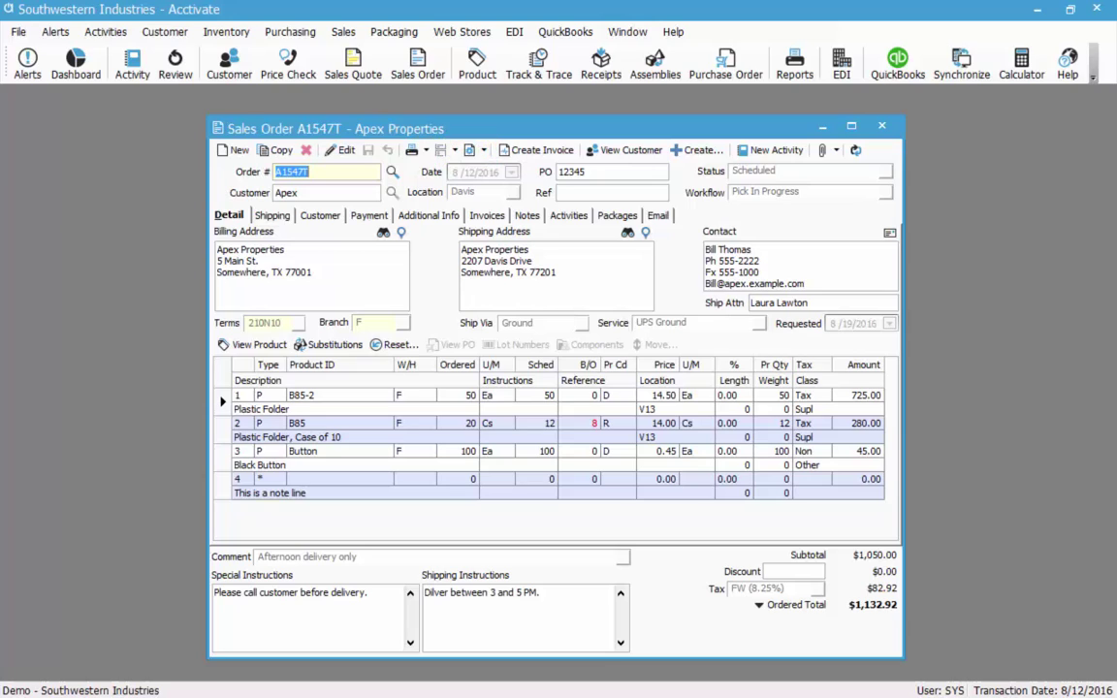
{"action": "left_click", "coordinate": [482, 151]}
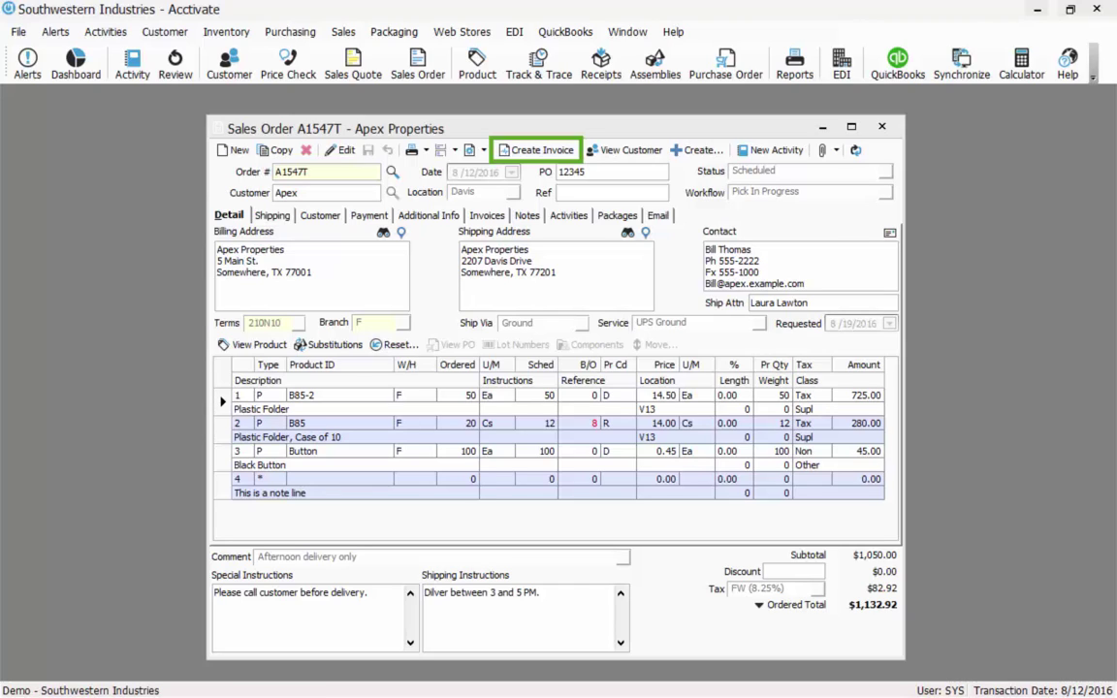
Step: Invoice the order with printing and preview enabled, and review the resulting invoice down to its end
{"action": "left_click", "coordinate": [528, 153]}
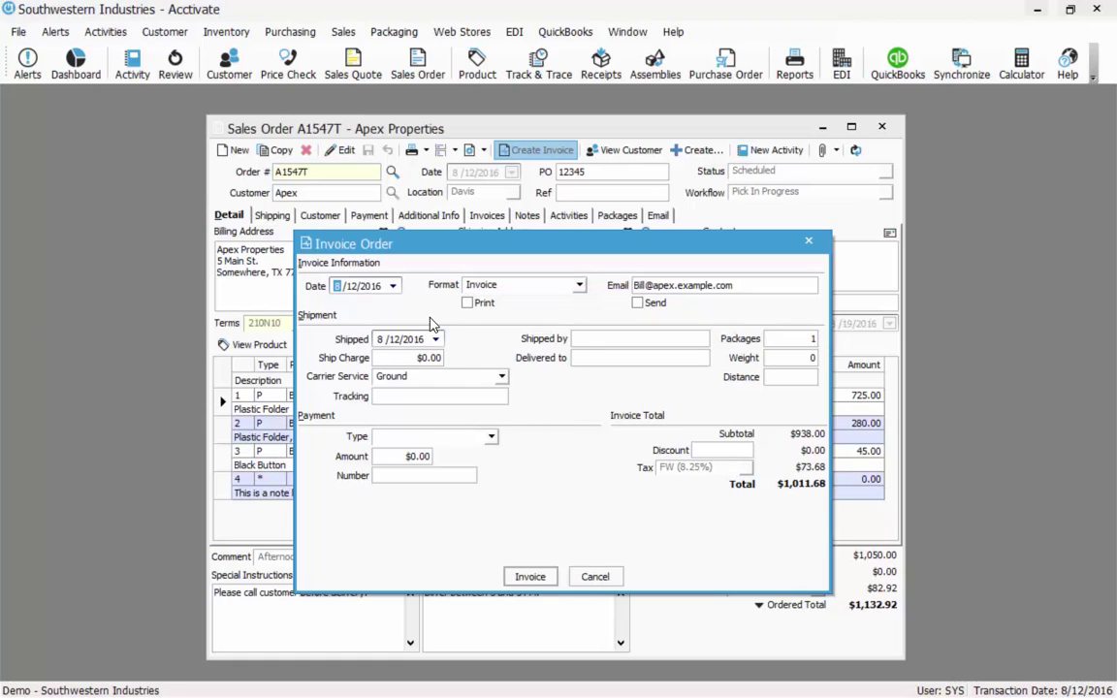
{"action": "left_click", "coordinate": [467, 304]}
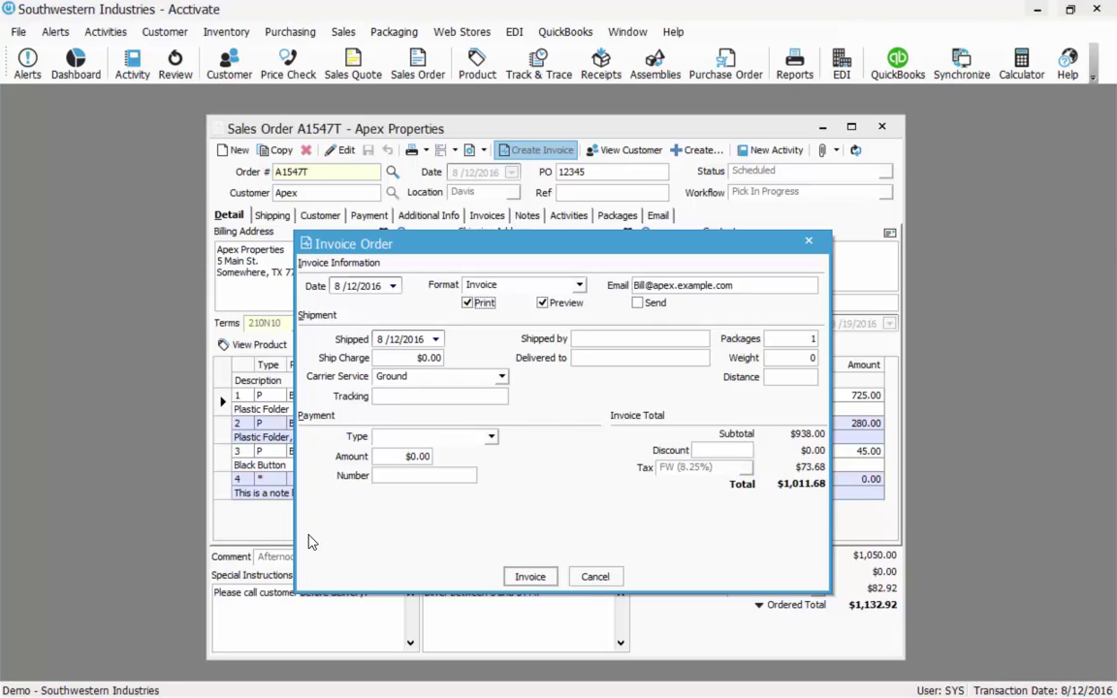
{"action": "left_click", "coordinate": [529, 576]}
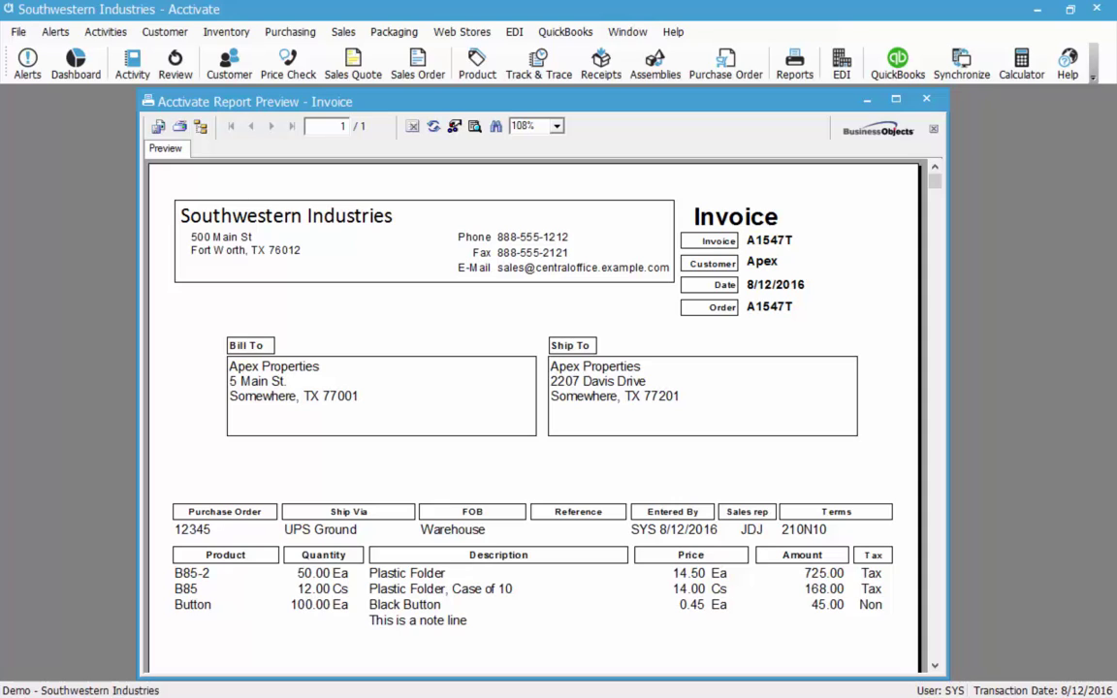
{"action": "scroll", "coordinate": [293, 319], "scroll_direction": "down", "scroll_amount": 10}
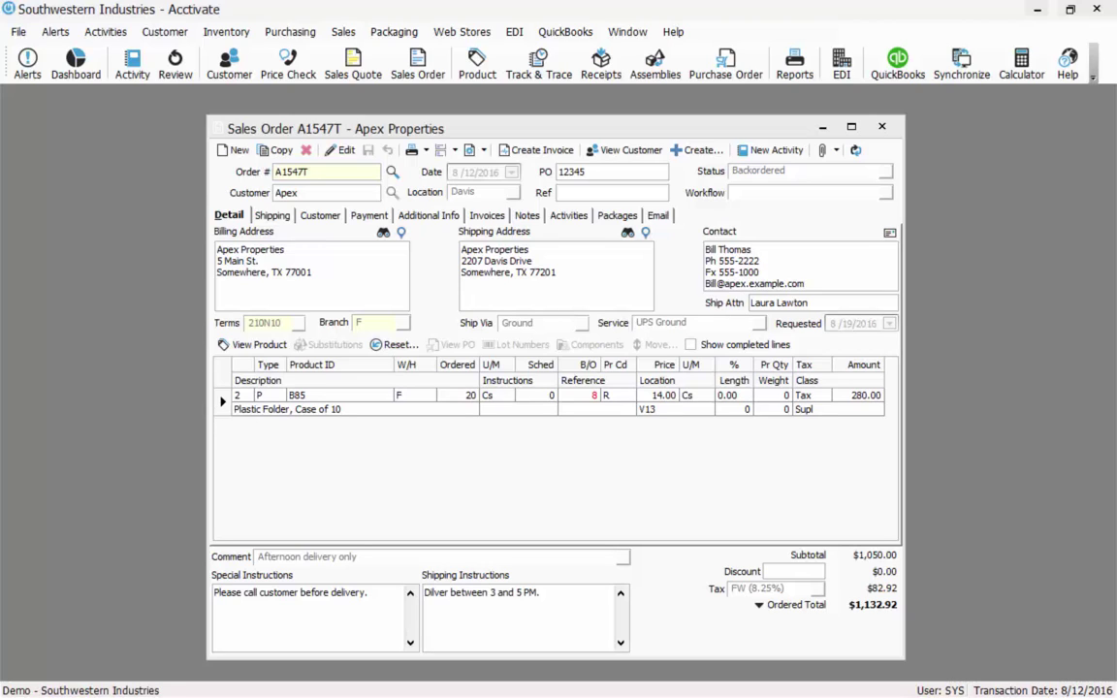
Step: Edit the backordered sales order, change its status to Scheduled and save it
{"action": "left_click", "coordinate": [340, 150]}
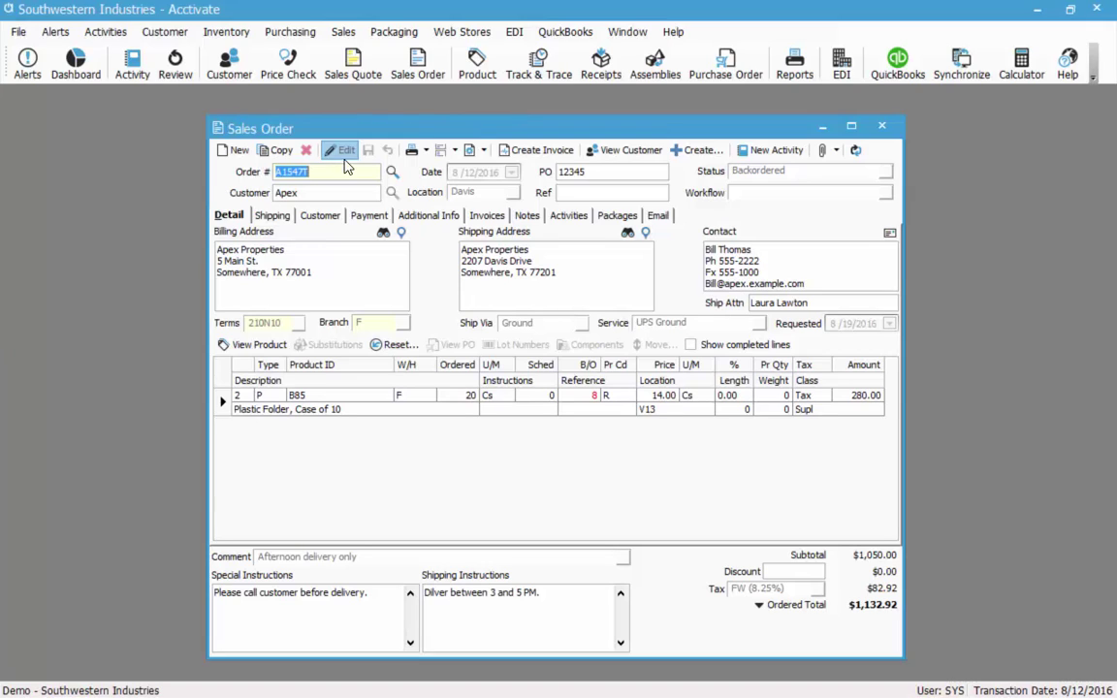
{"action": "left_click", "coordinate": [885, 171]}
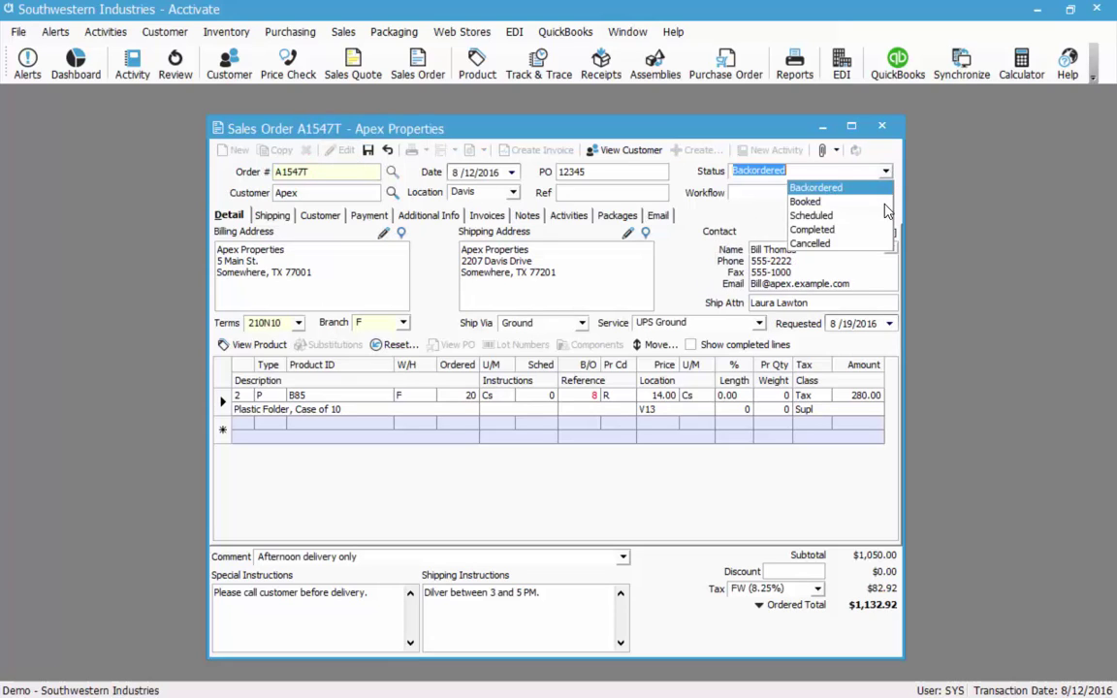
{"action": "left_click", "coordinate": [812, 216]}
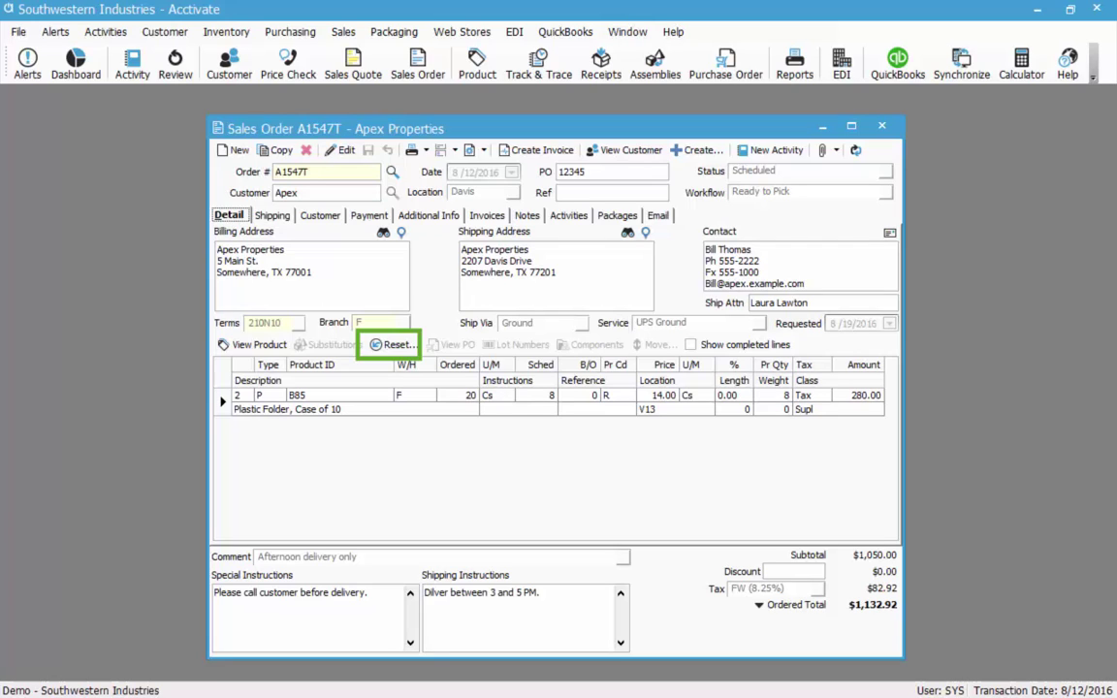
Step: Reset the prices on the remaining order line and save the order
{"action": "left_click", "coordinate": [342, 151]}
{"action": "left_click", "coordinate": [398, 345]}
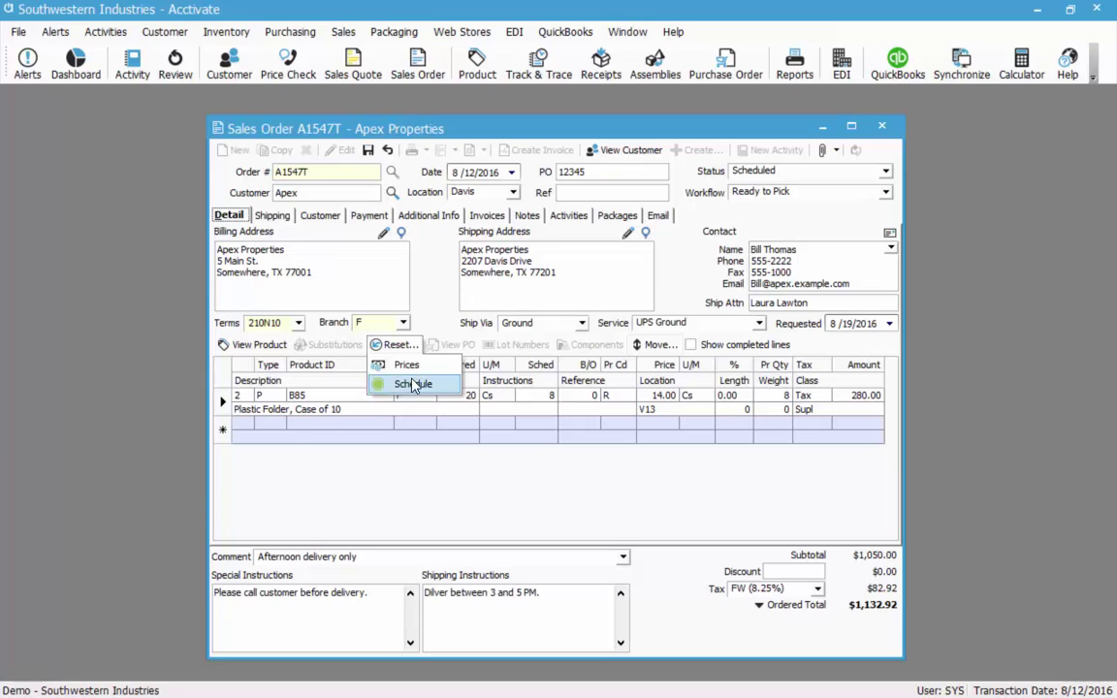
{"action": "left_click", "coordinate": [402, 364]}
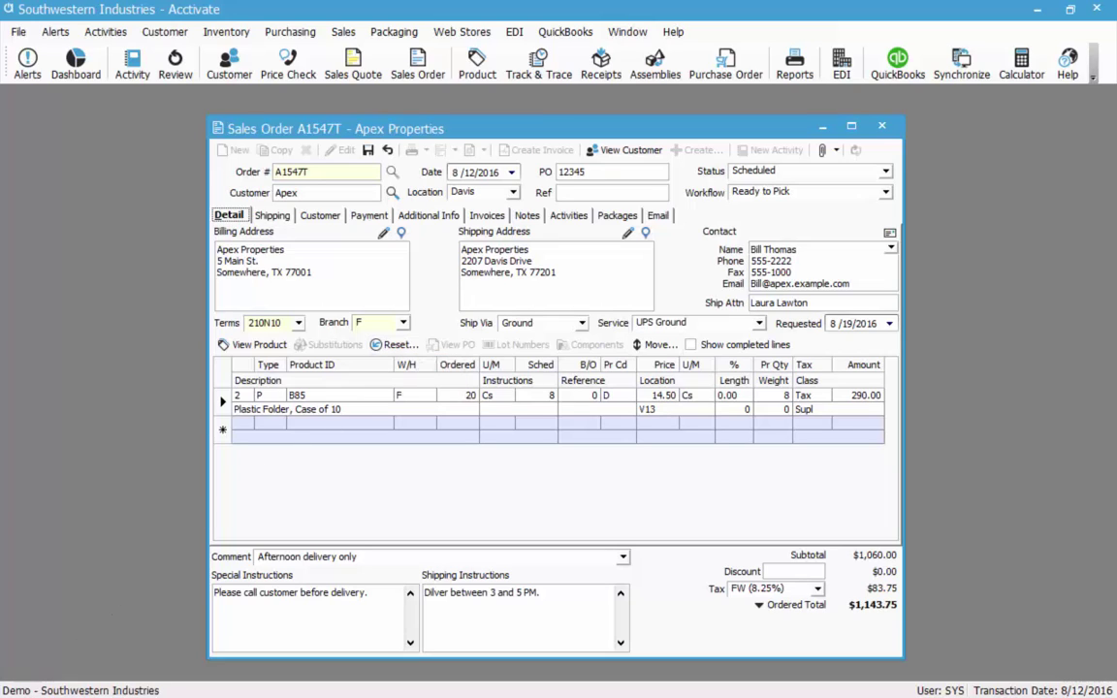
{"action": "left_click", "coordinate": [369, 152]}
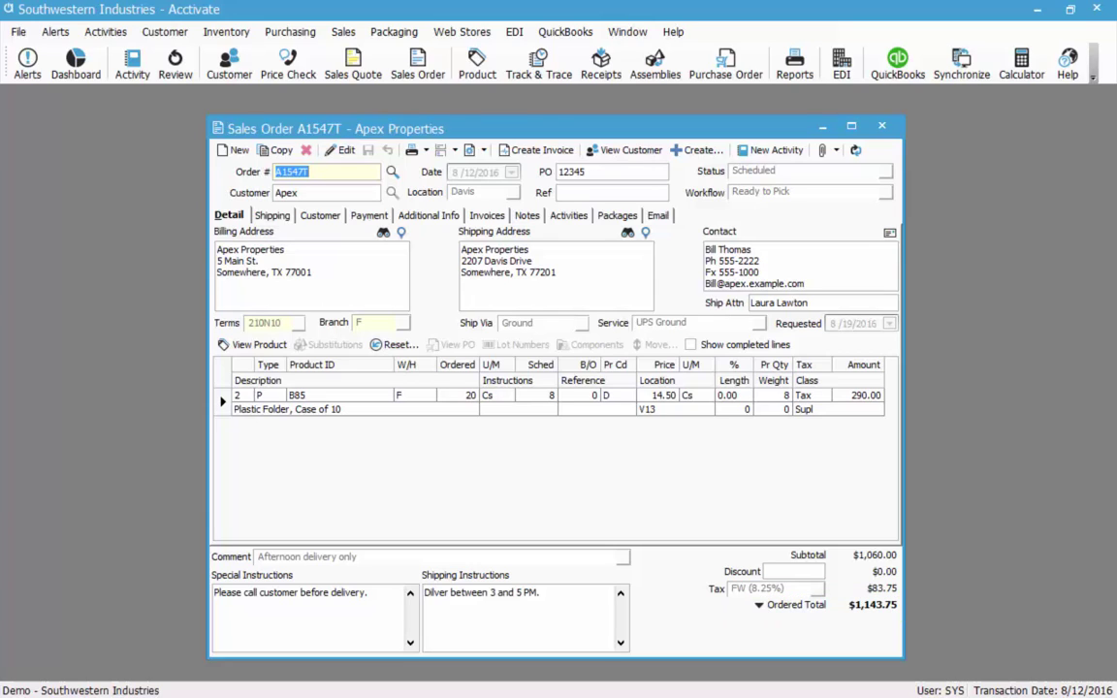
Step: Switch the order's totals to the scheduled total, apply a 10% discount and save the order
{"action": "left_click", "coordinate": [759, 604]}
{"action": "left_click", "coordinate": [762, 622]}
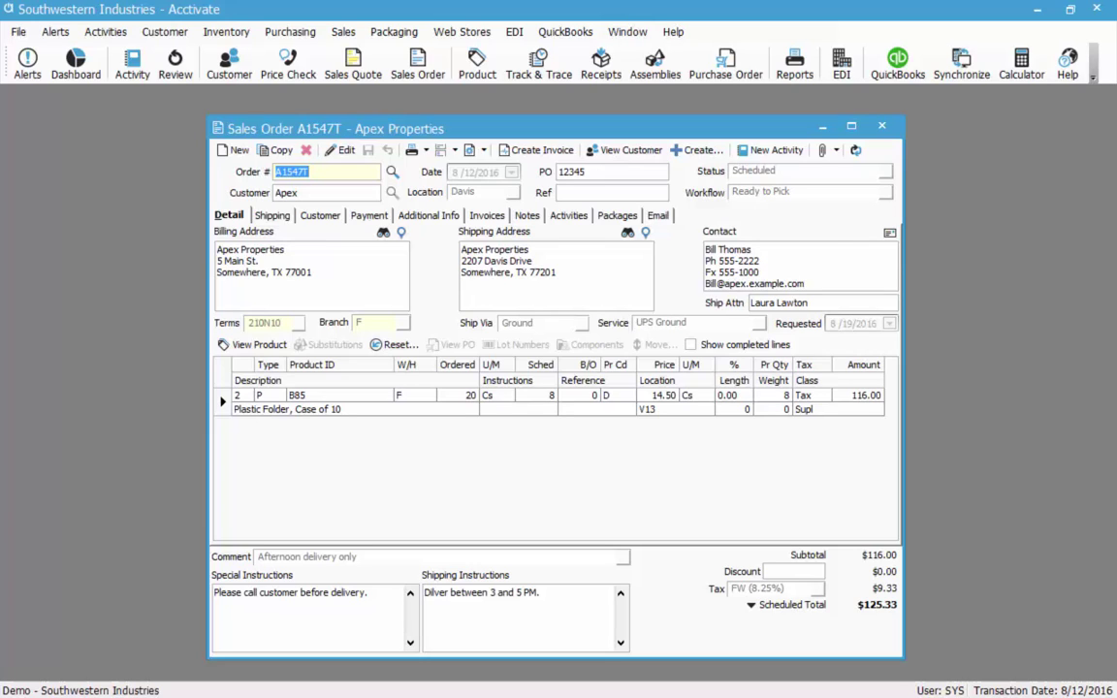
{"action": "left_click", "coordinate": [339, 150]}
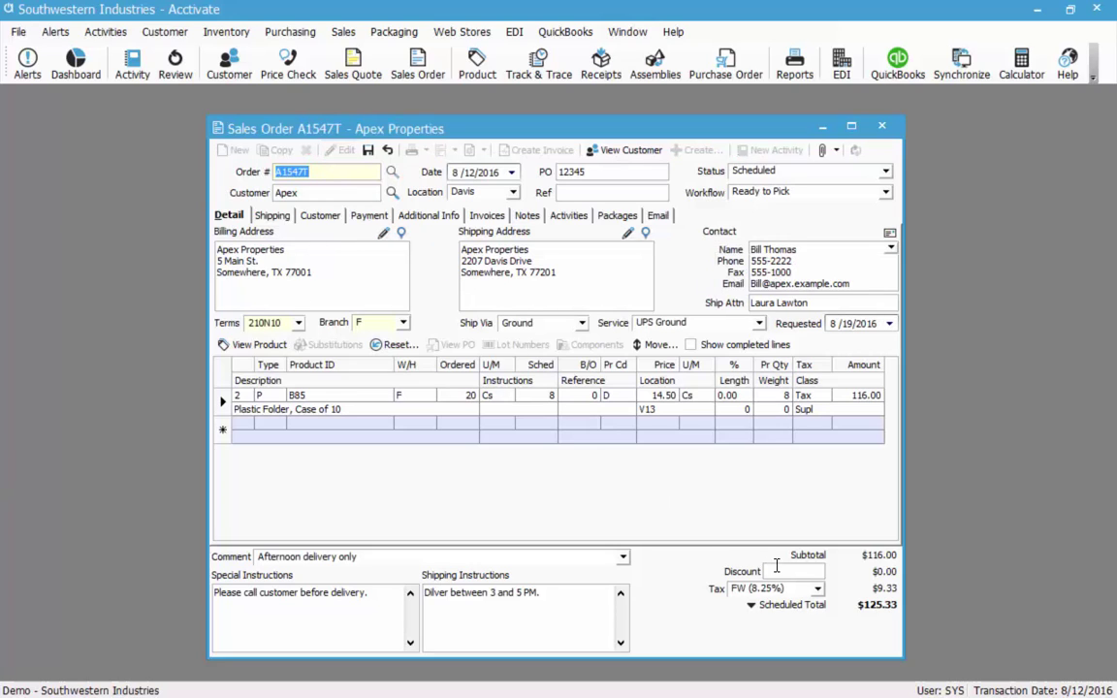
{"action": "left_click", "coordinate": [816, 571]}
{"action": "type", "text": "10%"}
{"action": "key", "text": "Tab"}
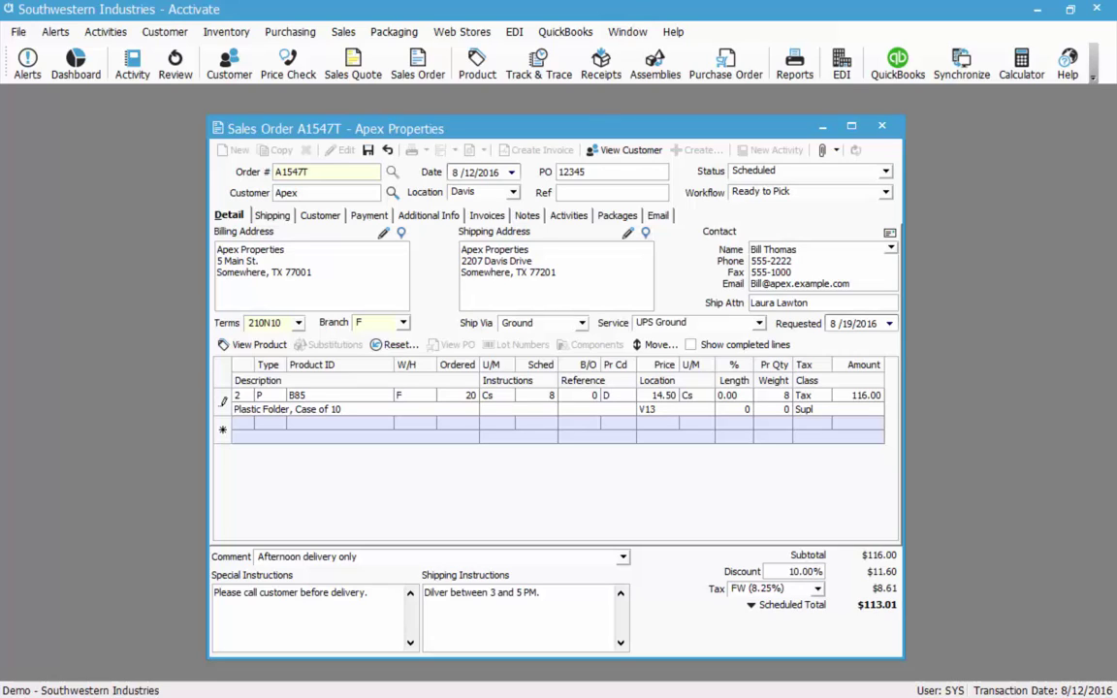
{"action": "left_click", "coordinate": [368, 150]}
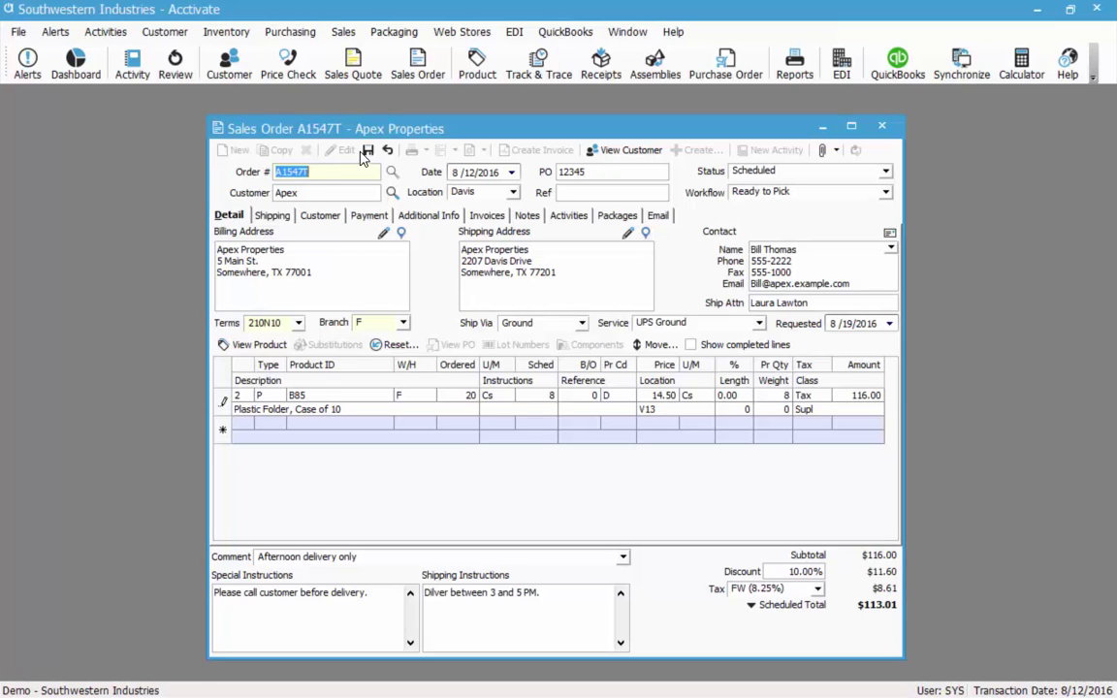